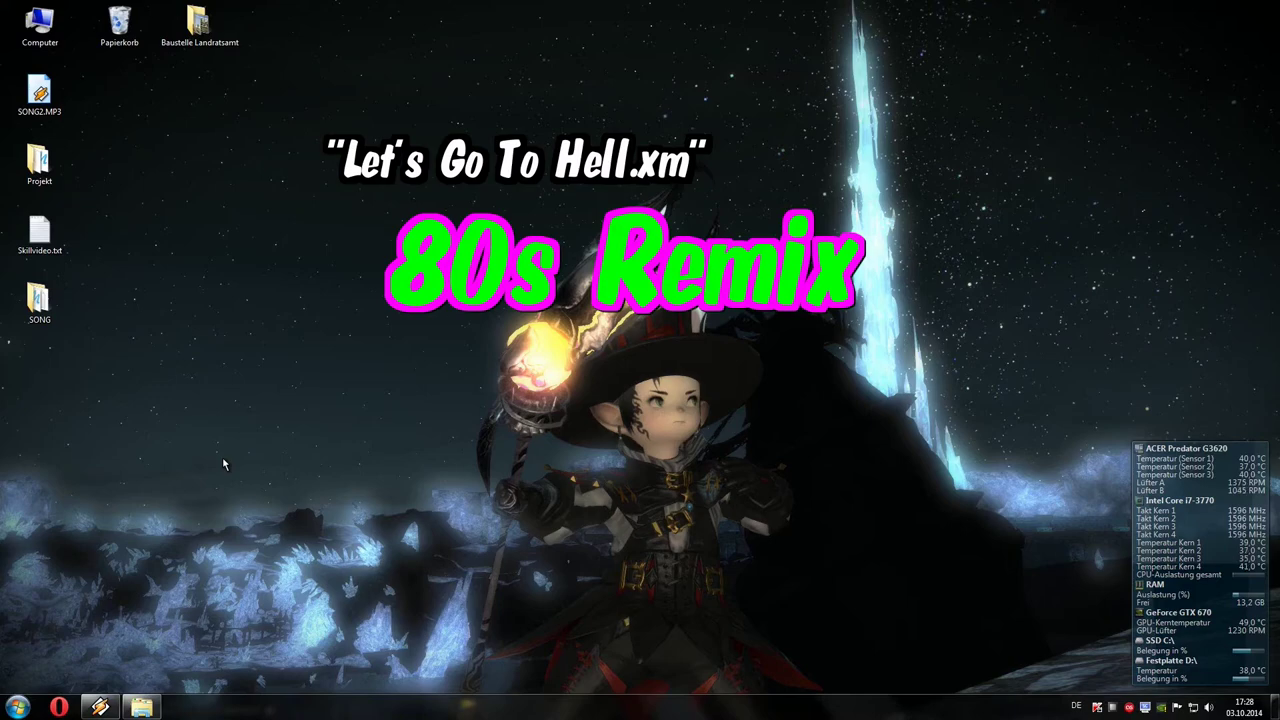
click(59, 706)
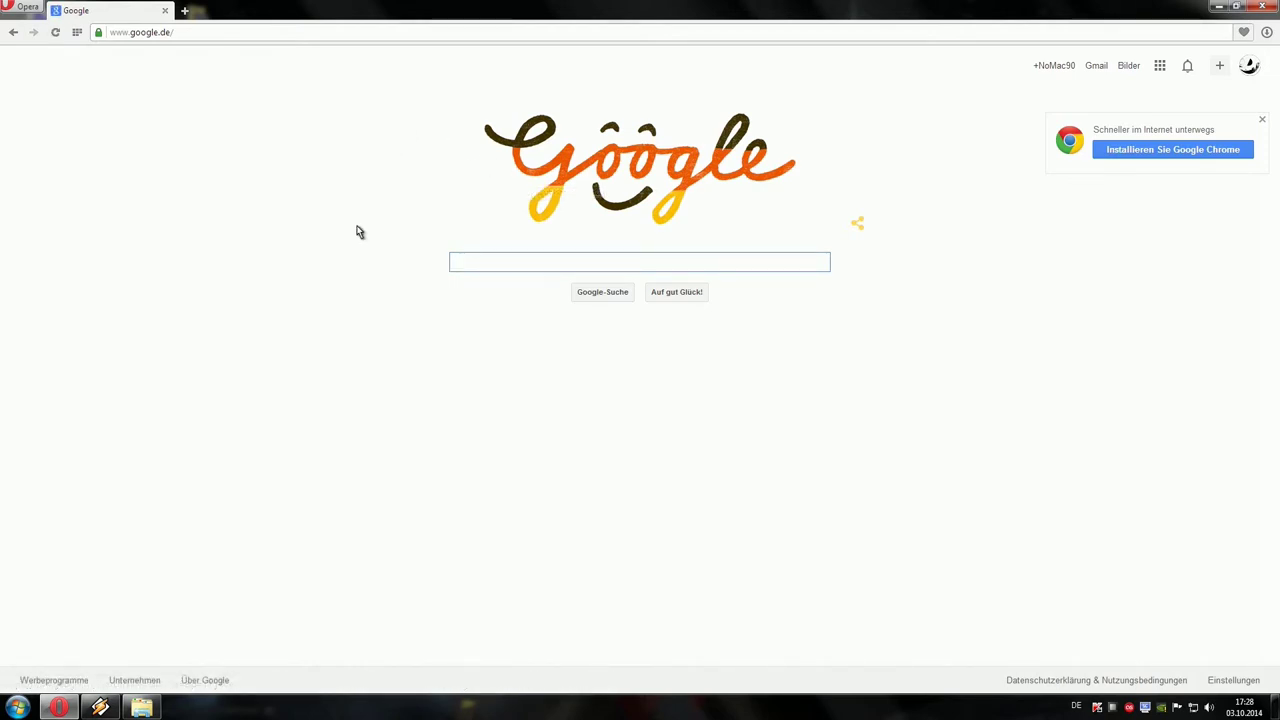
key(super+d)
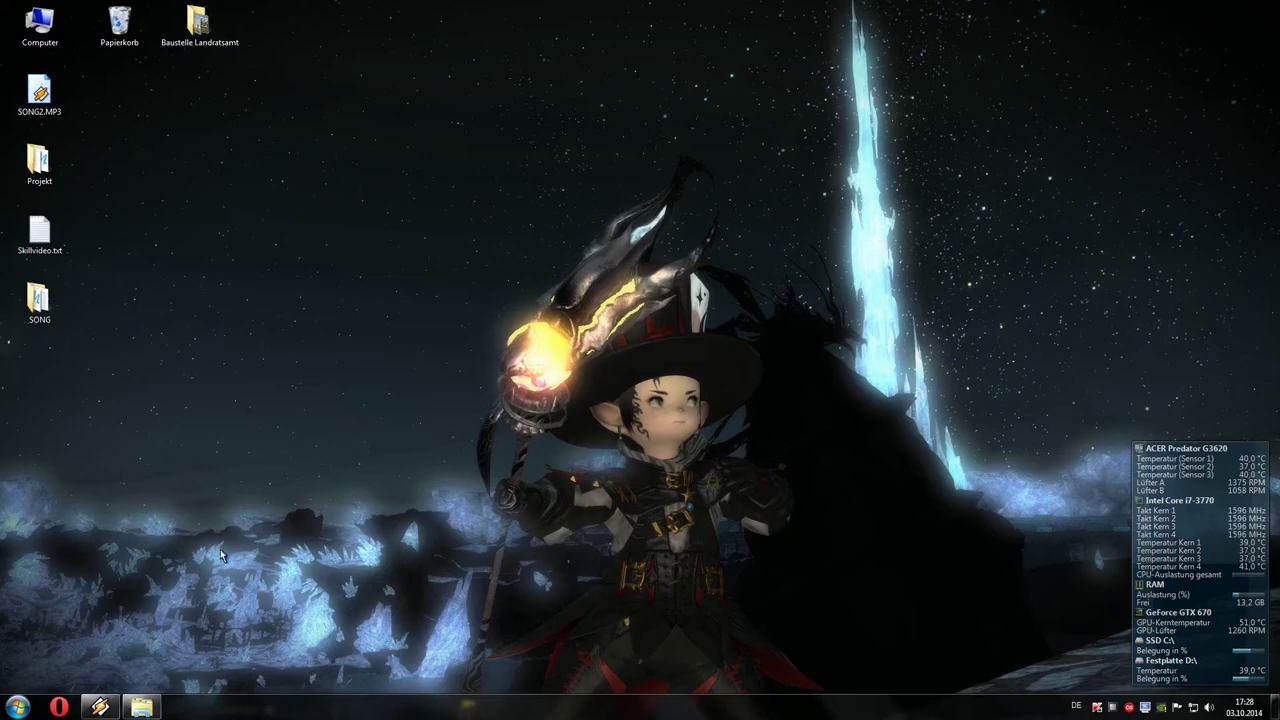
Step: Play Lets Go To Hell.xm in OpenMPT's pattern editor at medium detail and jump to pattern 7 in the order list
click(150, 709)
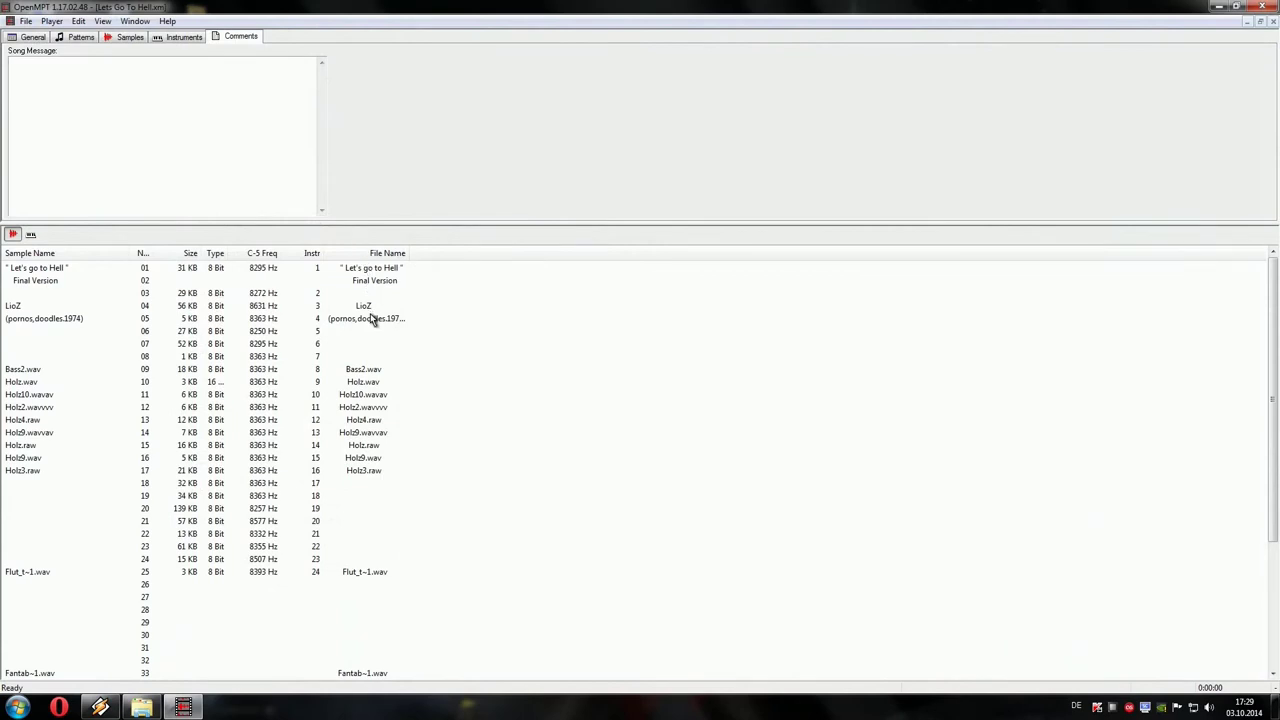
click(36, 36)
click(76, 37)
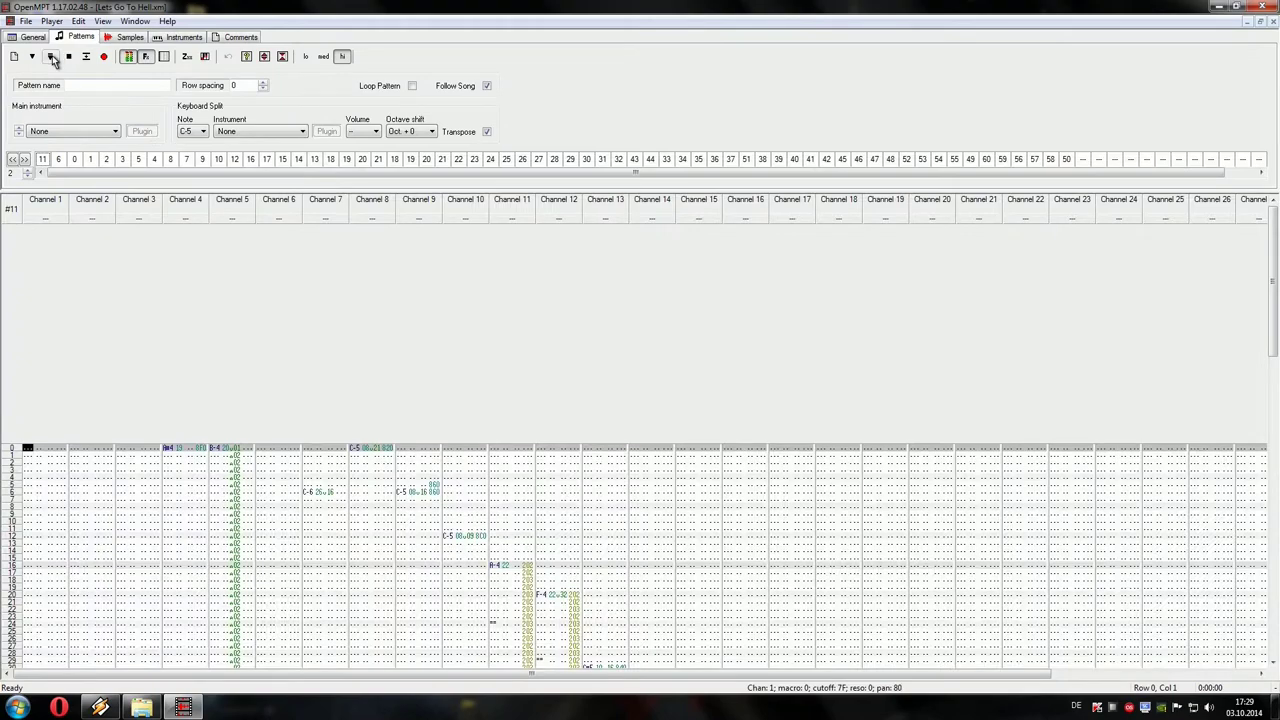
click(52, 57)
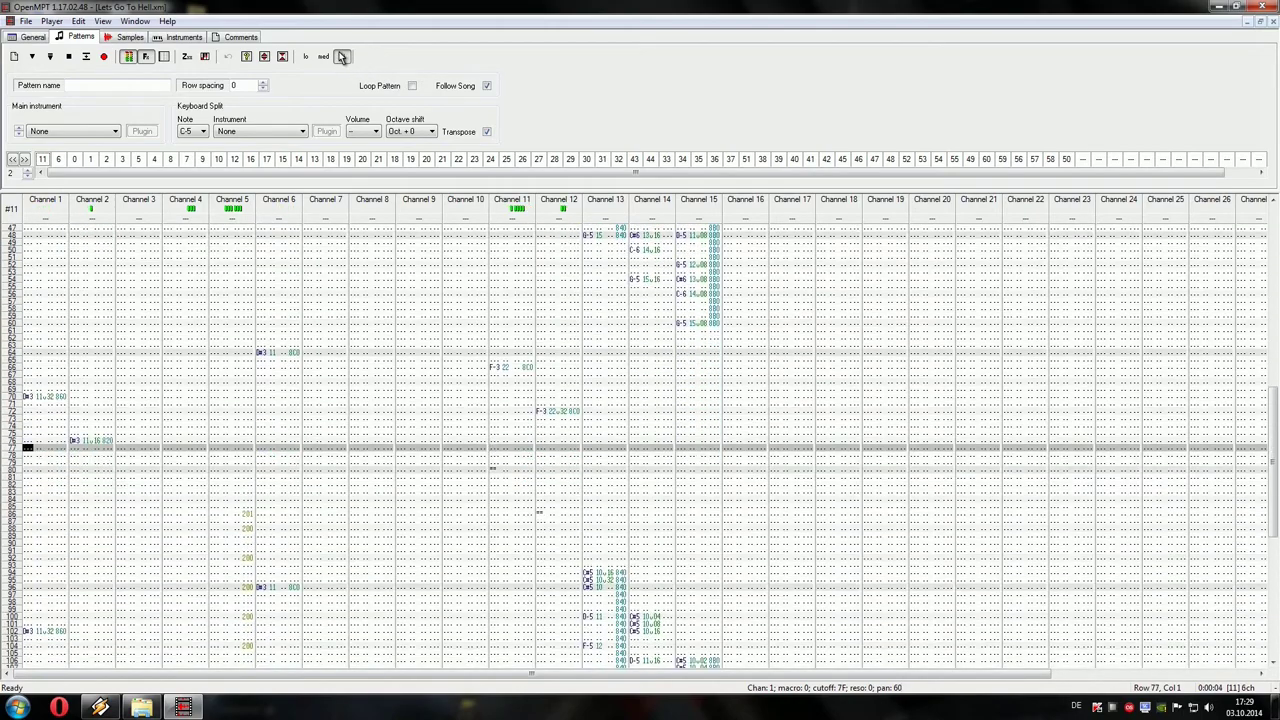
click(322, 58)
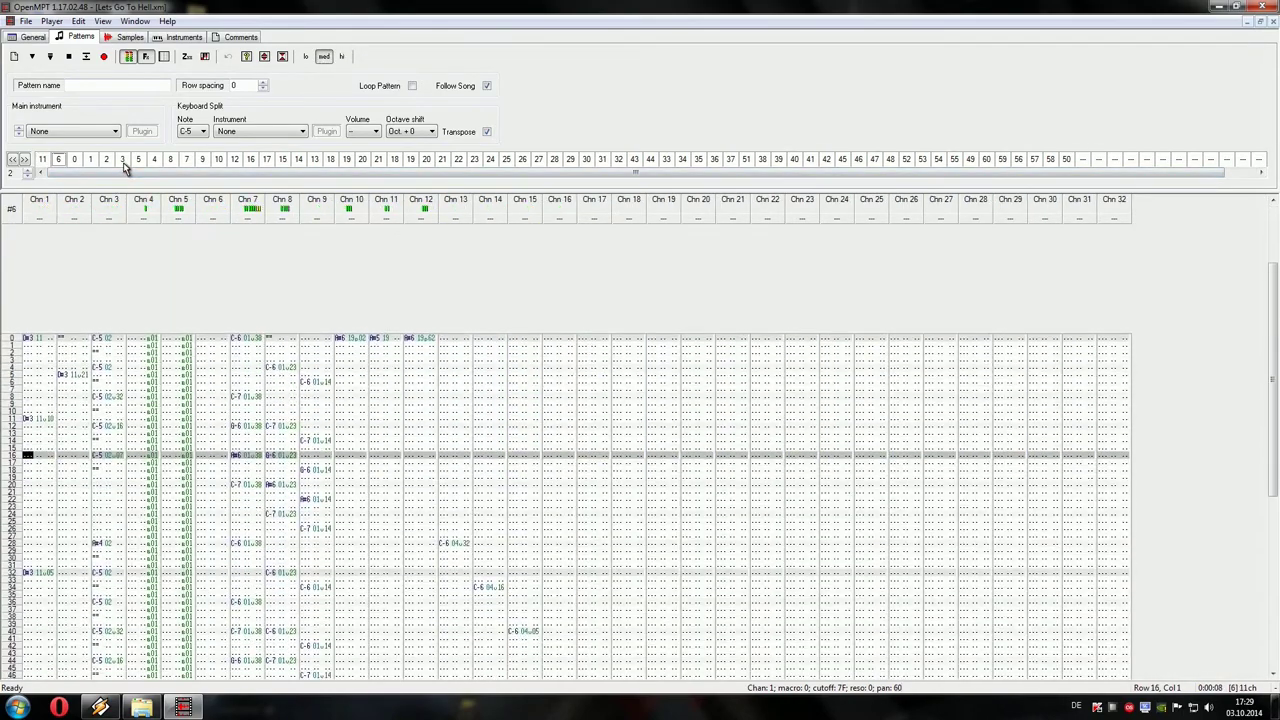
click(185, 161)
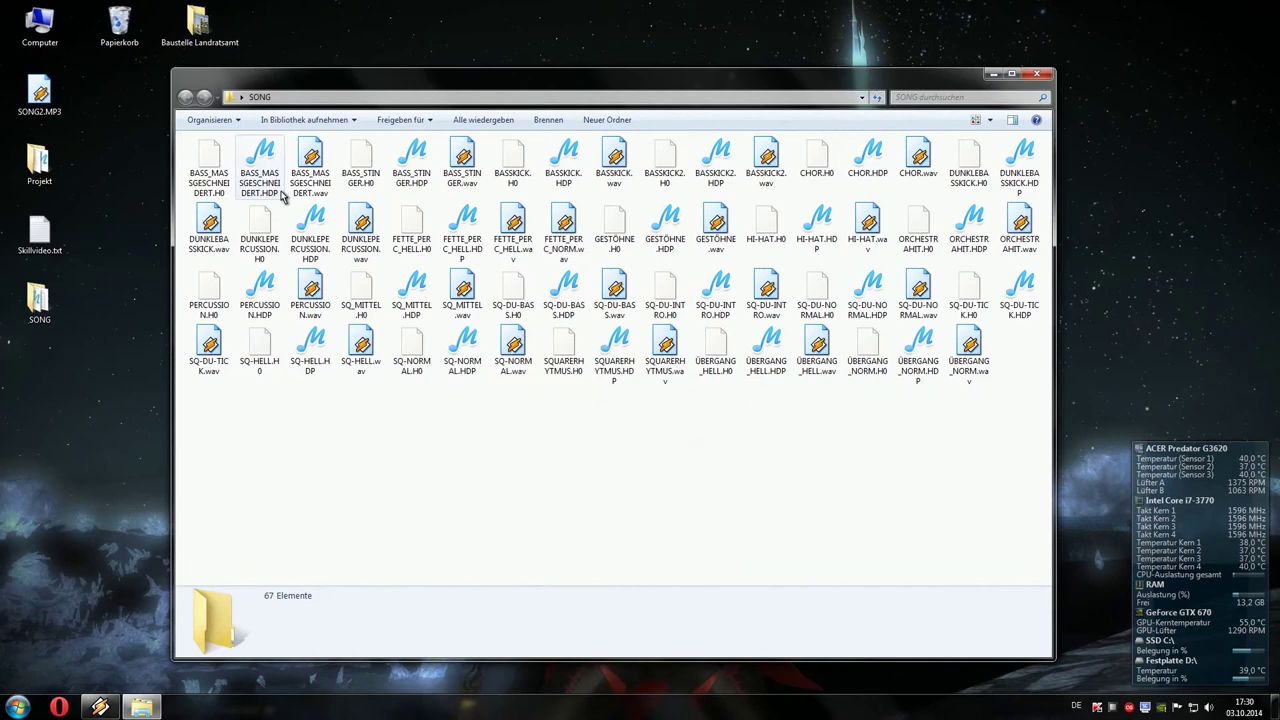
Step: Look through the bass WAV samples in the SONG folder, from BASS_MASSGESCHNEIDERT.wav to BASSKICK2.wav, and close the folder
click(316, 188)
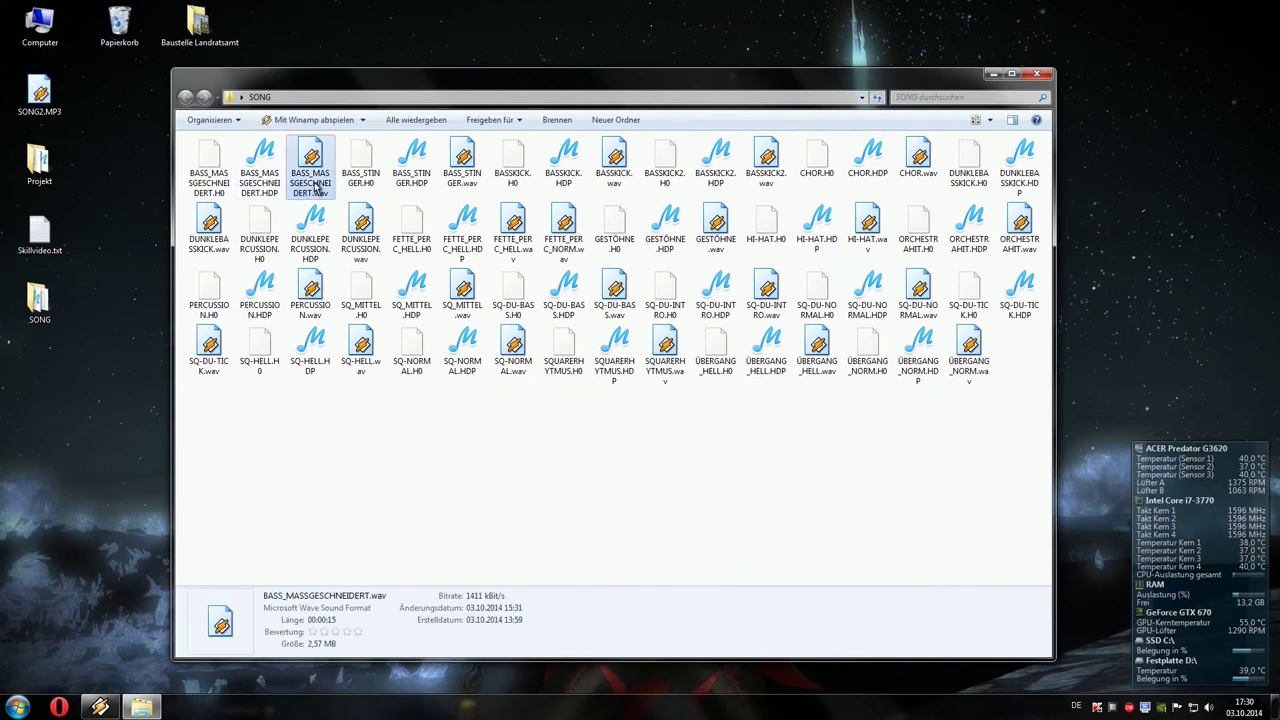
click(462, 170)
click(597, 177)
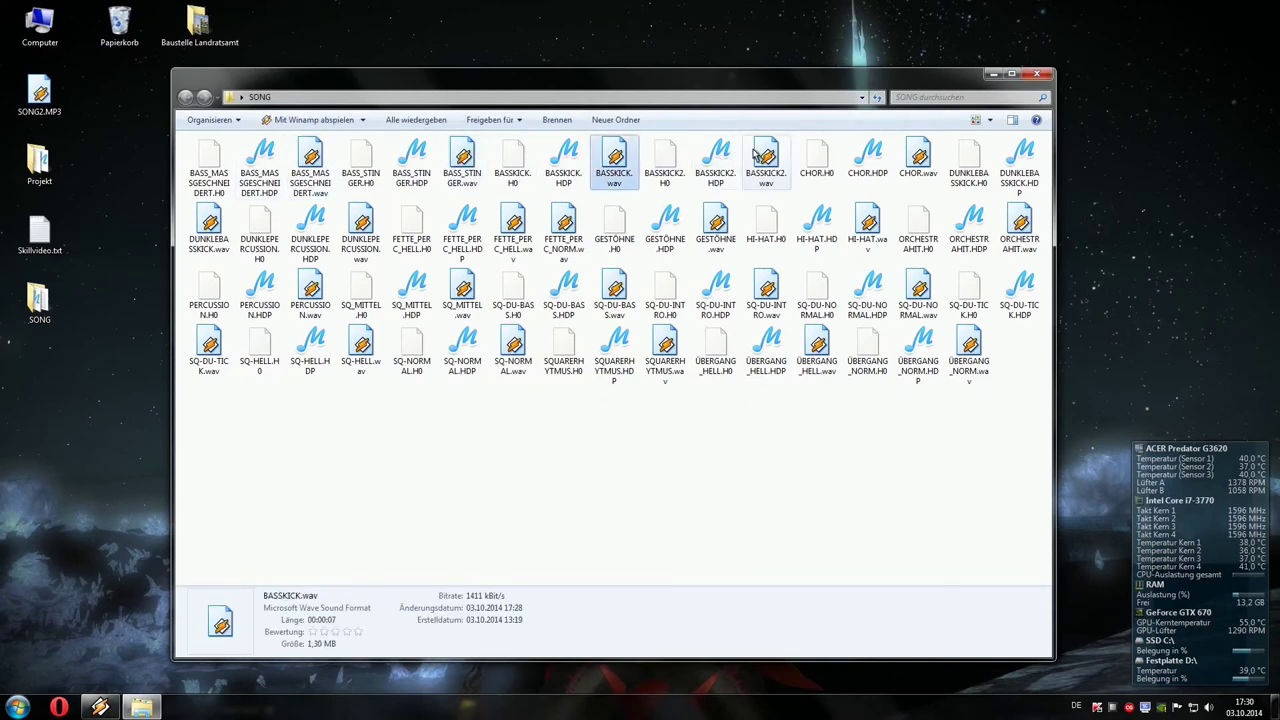
click(766, 165)
click(884, 455)
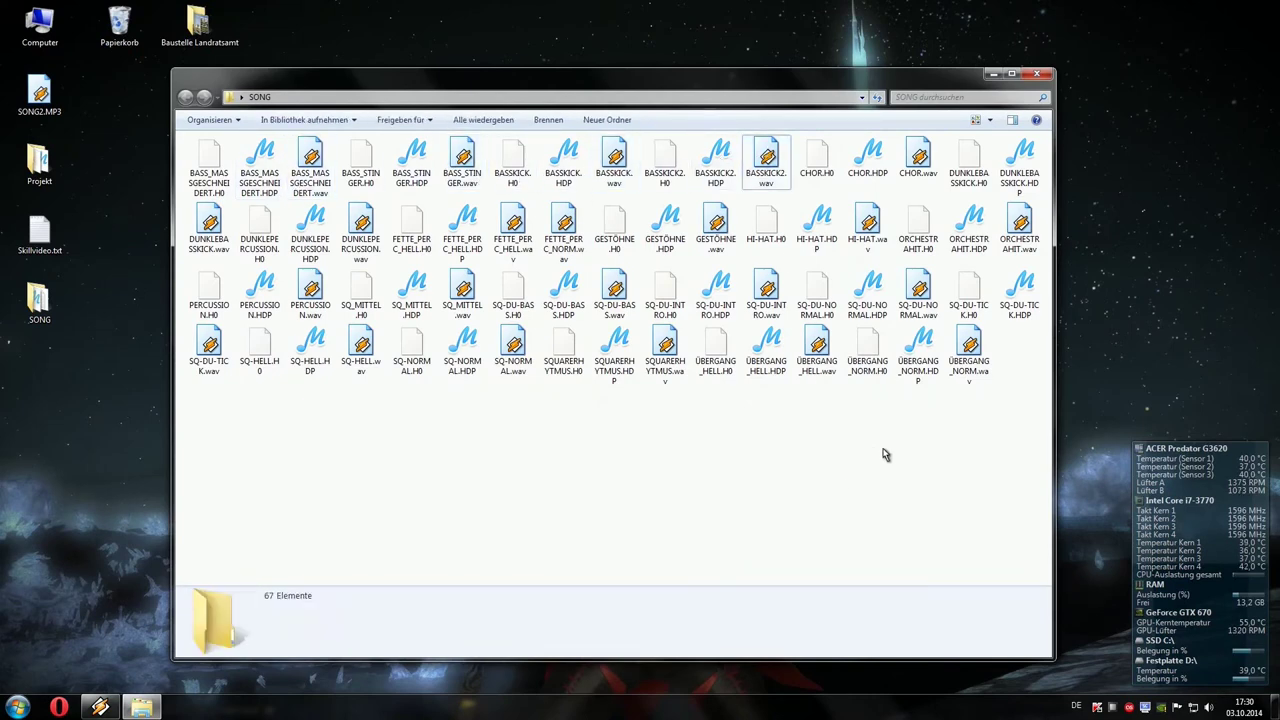
click(1044, 76)
Step: Launch MAGIX Video deluxe 2014 Premium and open the SONG2.MVP project
key(super)
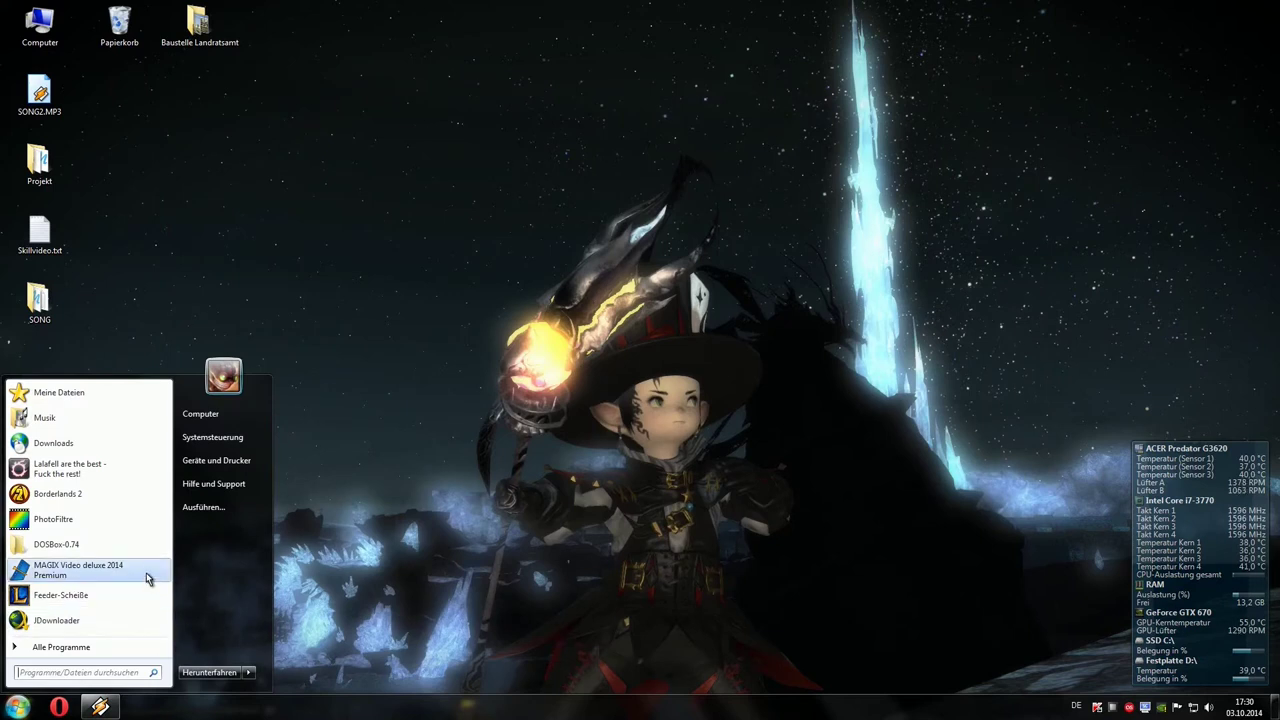
click(147, 578)
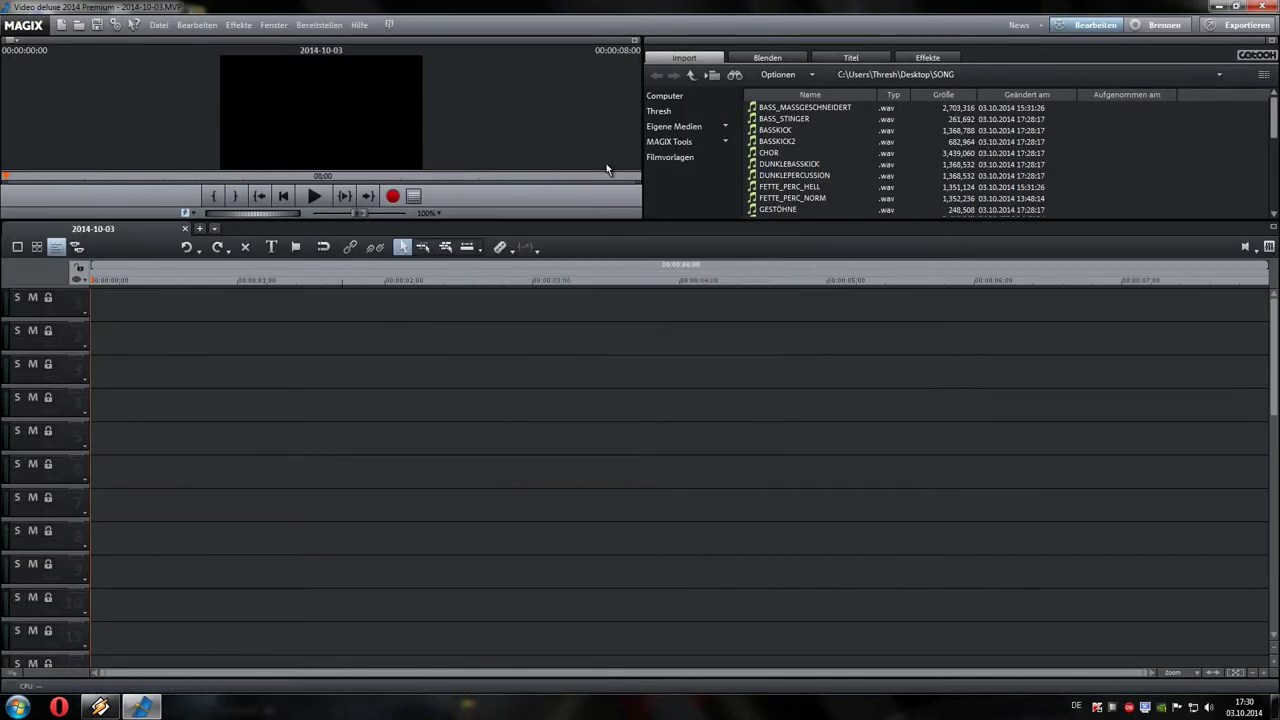
click(79, 25)
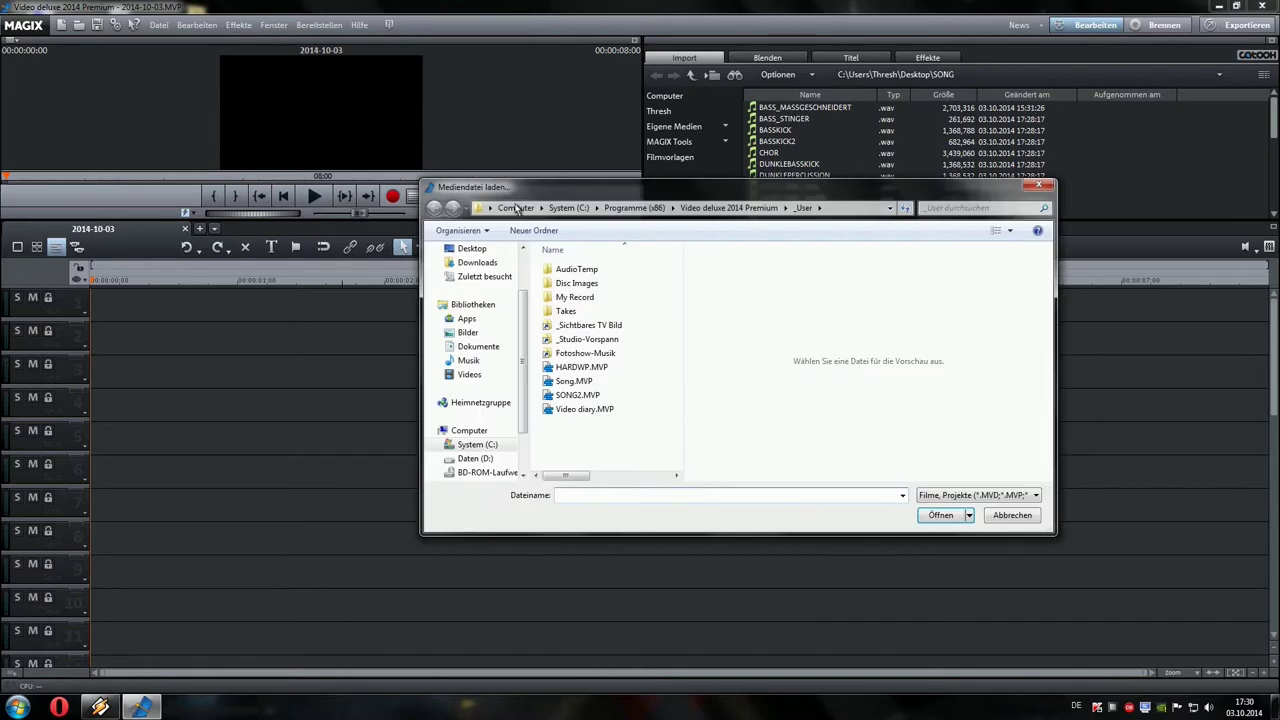
click(590, 395)
double_click(590, 395)
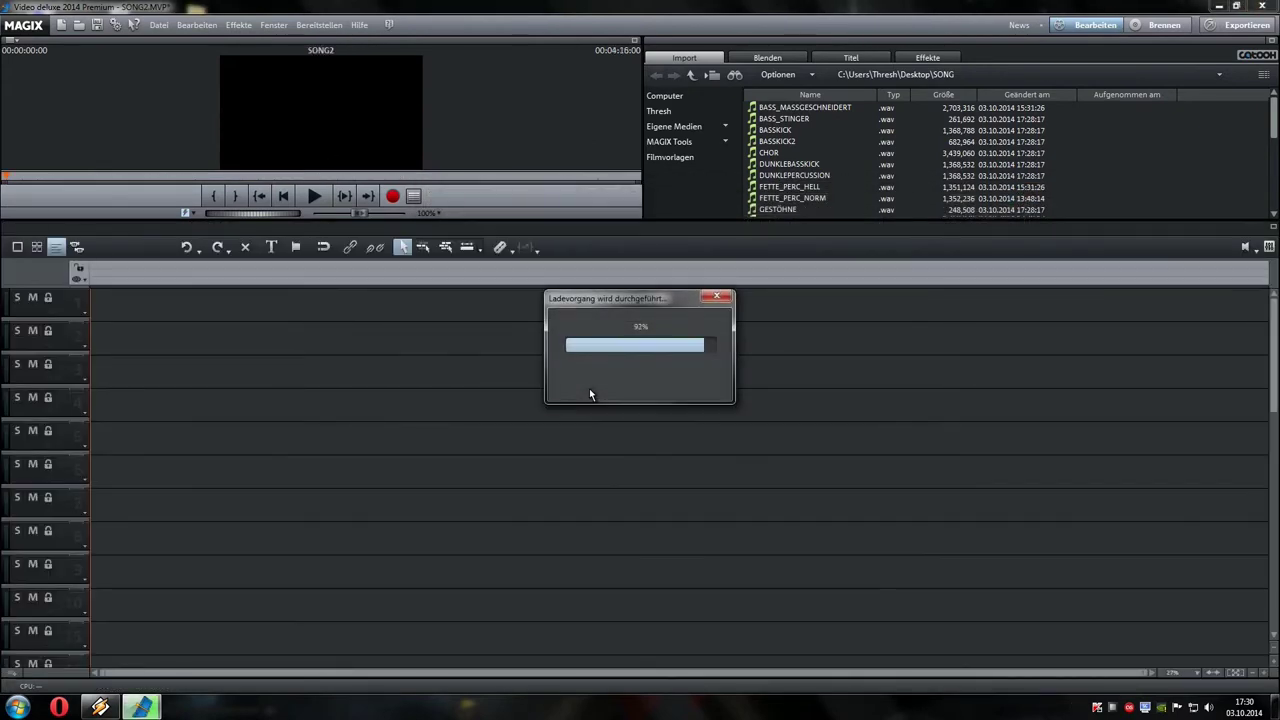
Step: Look through the WAV samples in the SONG folder and play the arrangement from its beginning
mouse_move(800, 110)
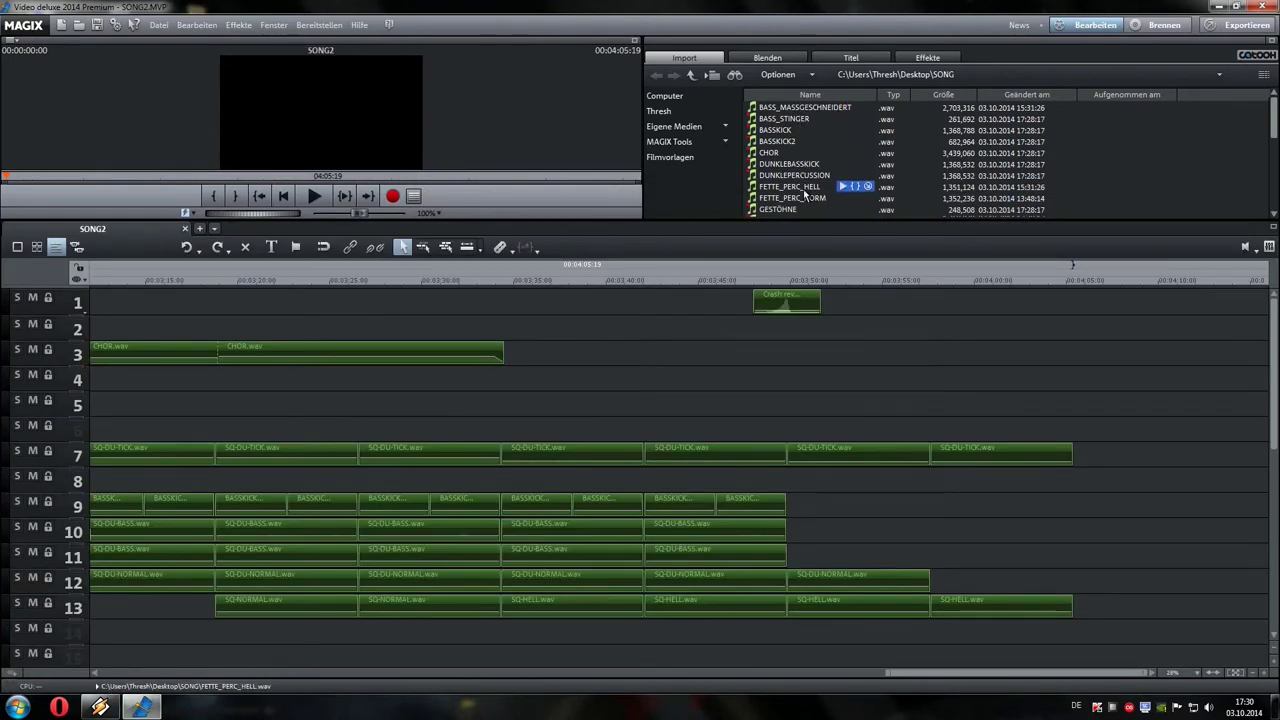
scroll(1000, 160, down, 5)
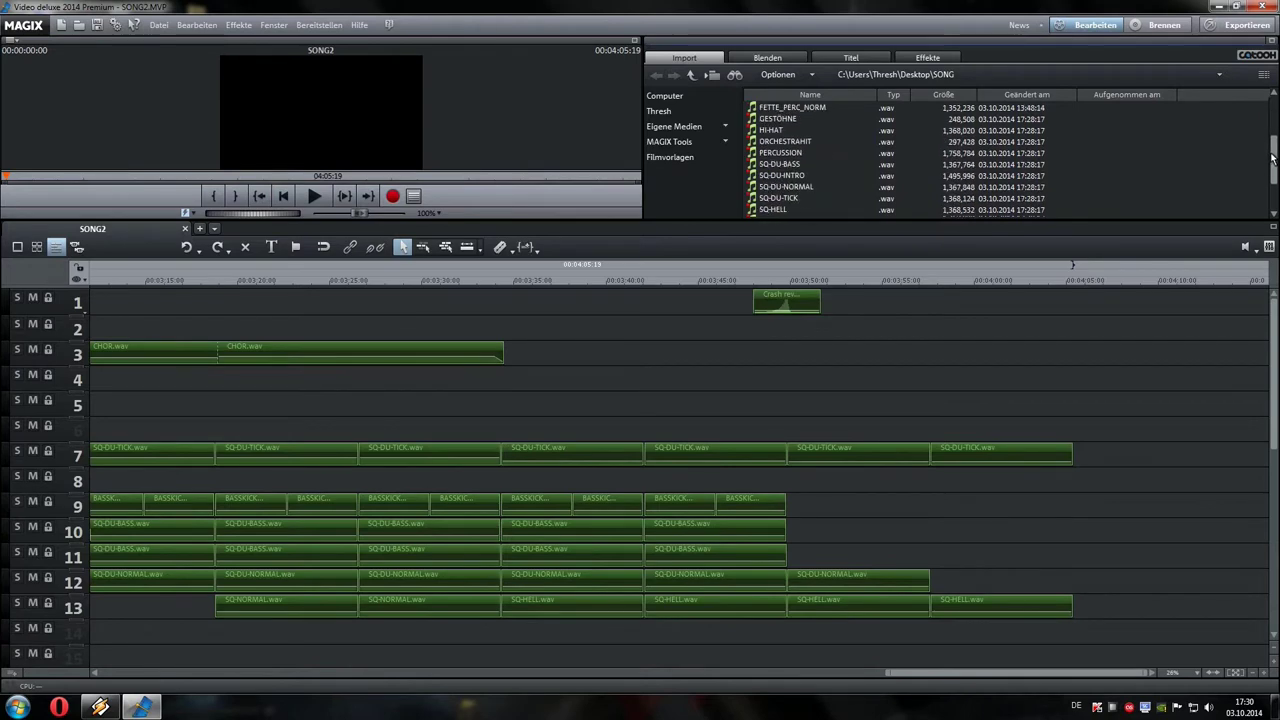
scroll(1000, 160, up, 5)
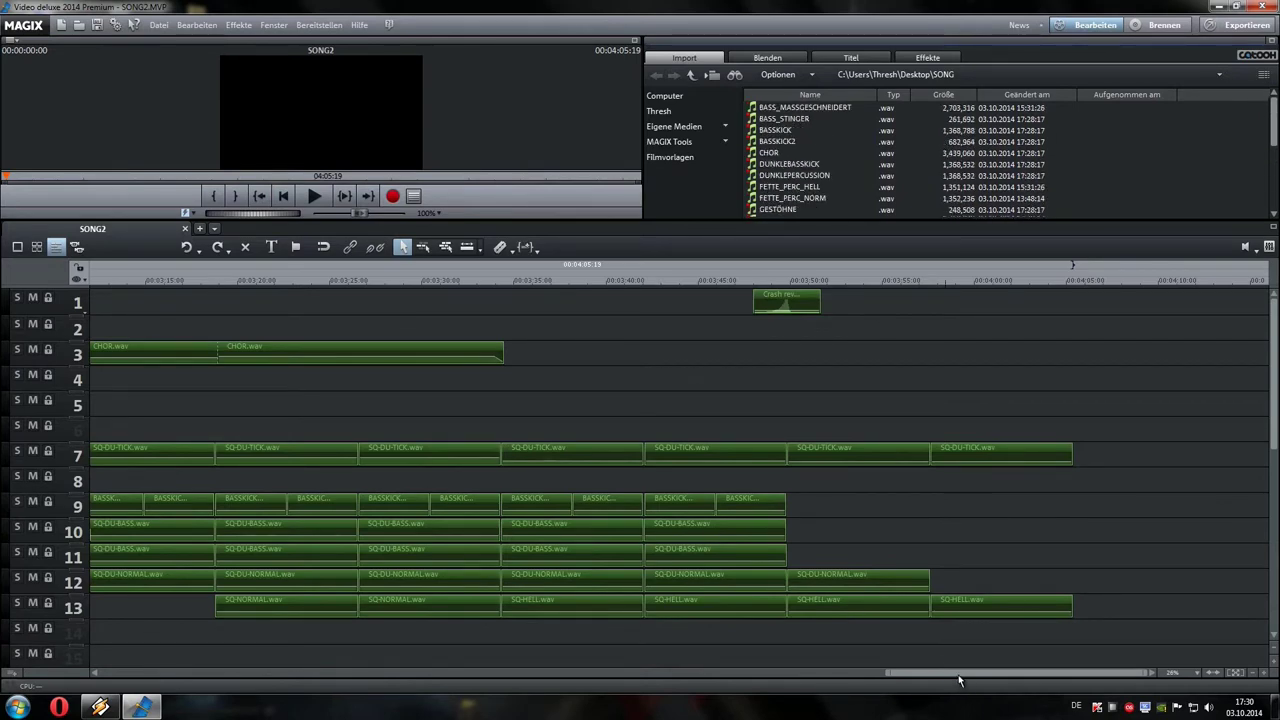
drag(958, 680, 135, 686)
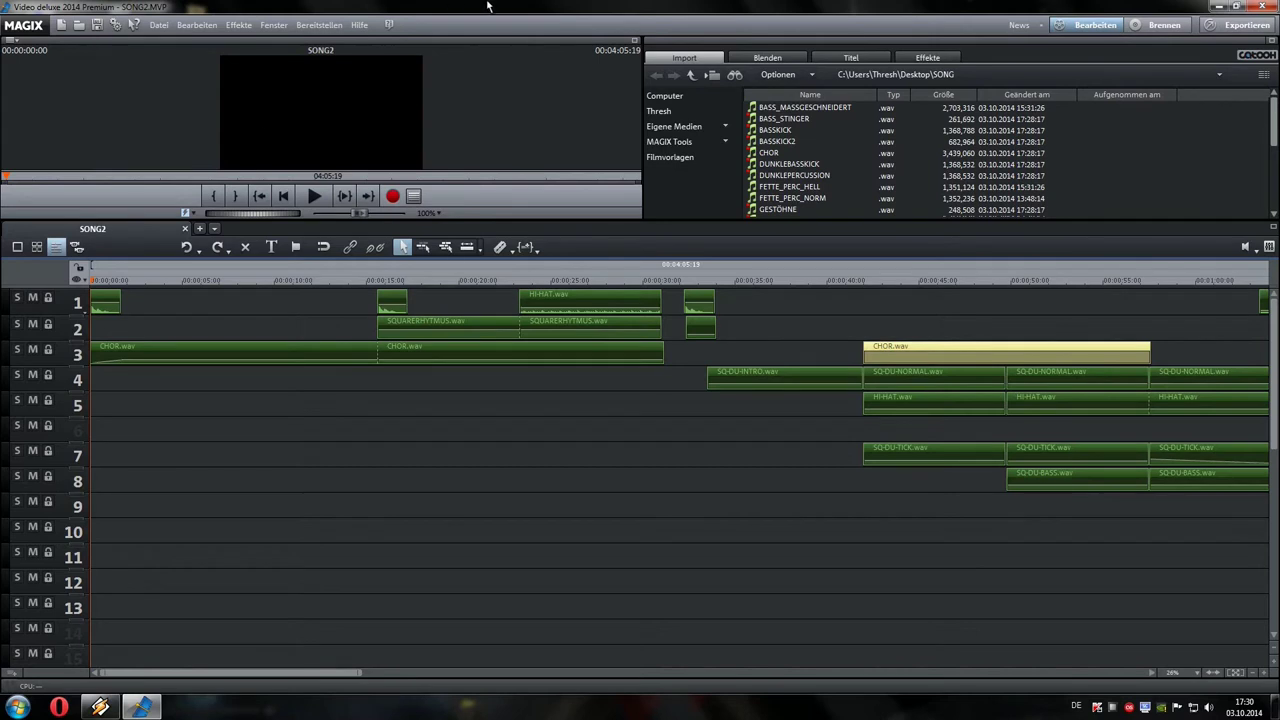
click(310, 197)
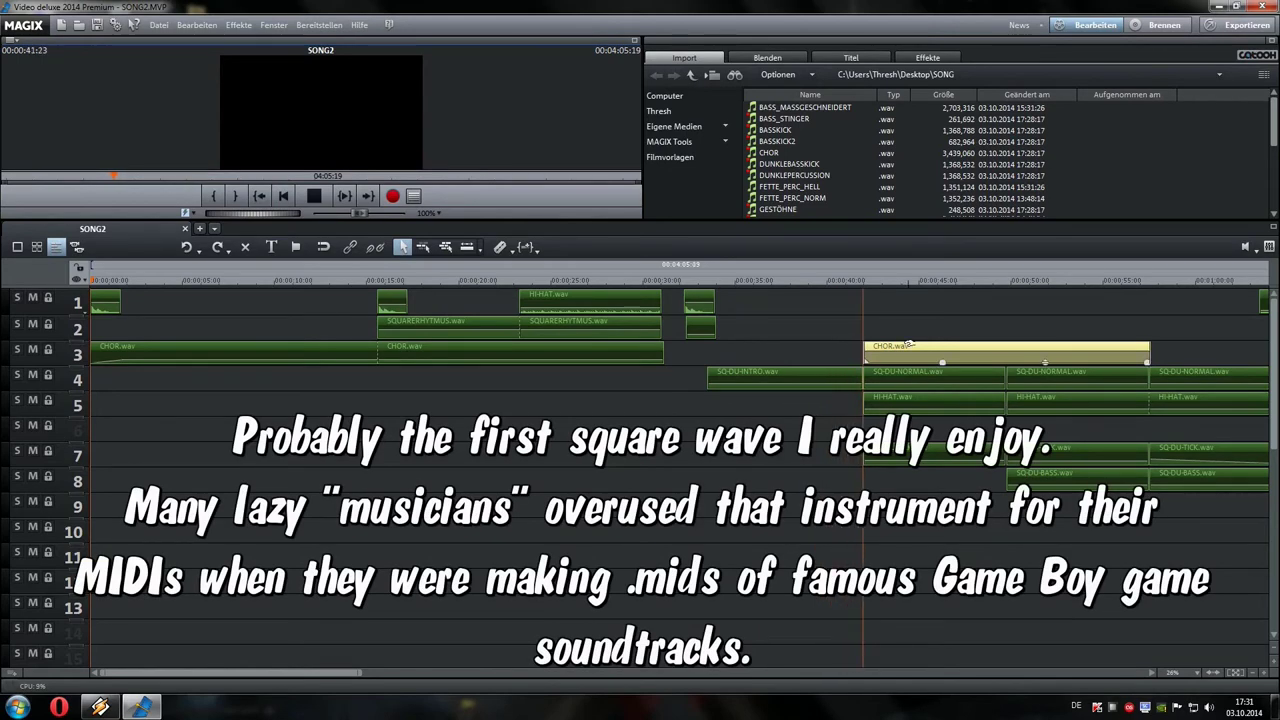
Step: Show the mixer, examine track 3's audio effects, including reverb and delay, and close the effects window
key(m)
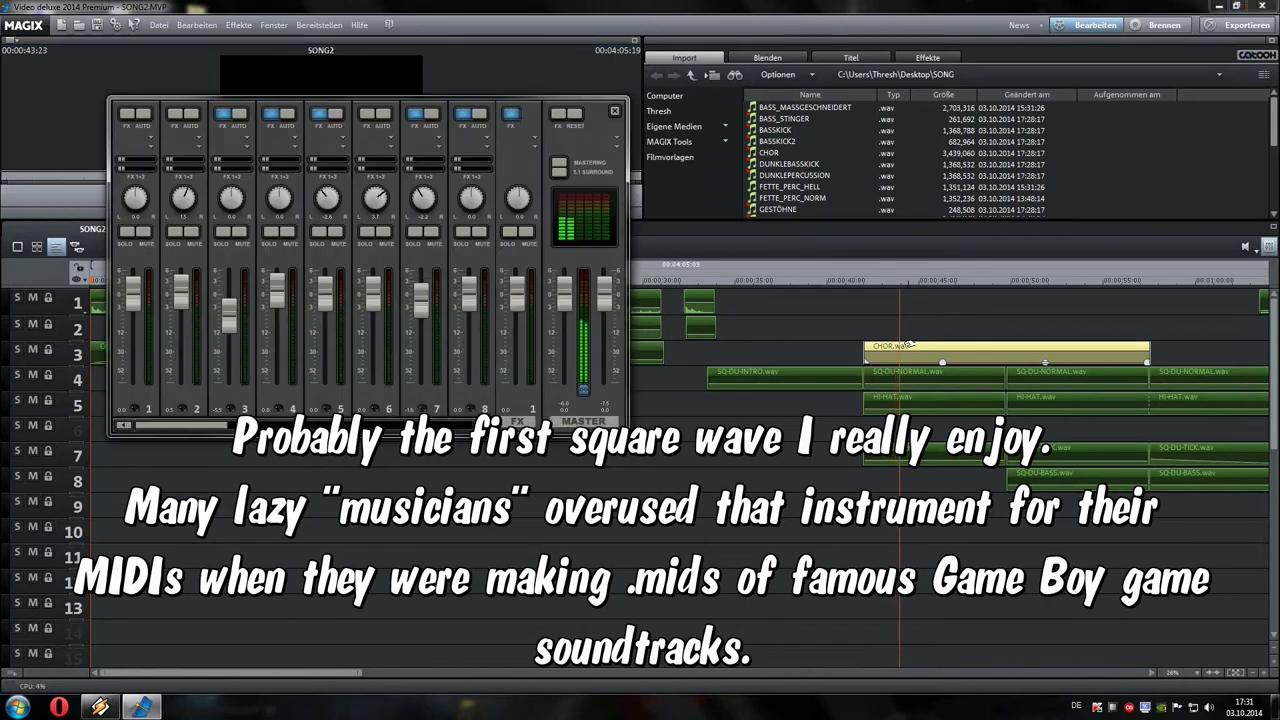
click(228, 121)
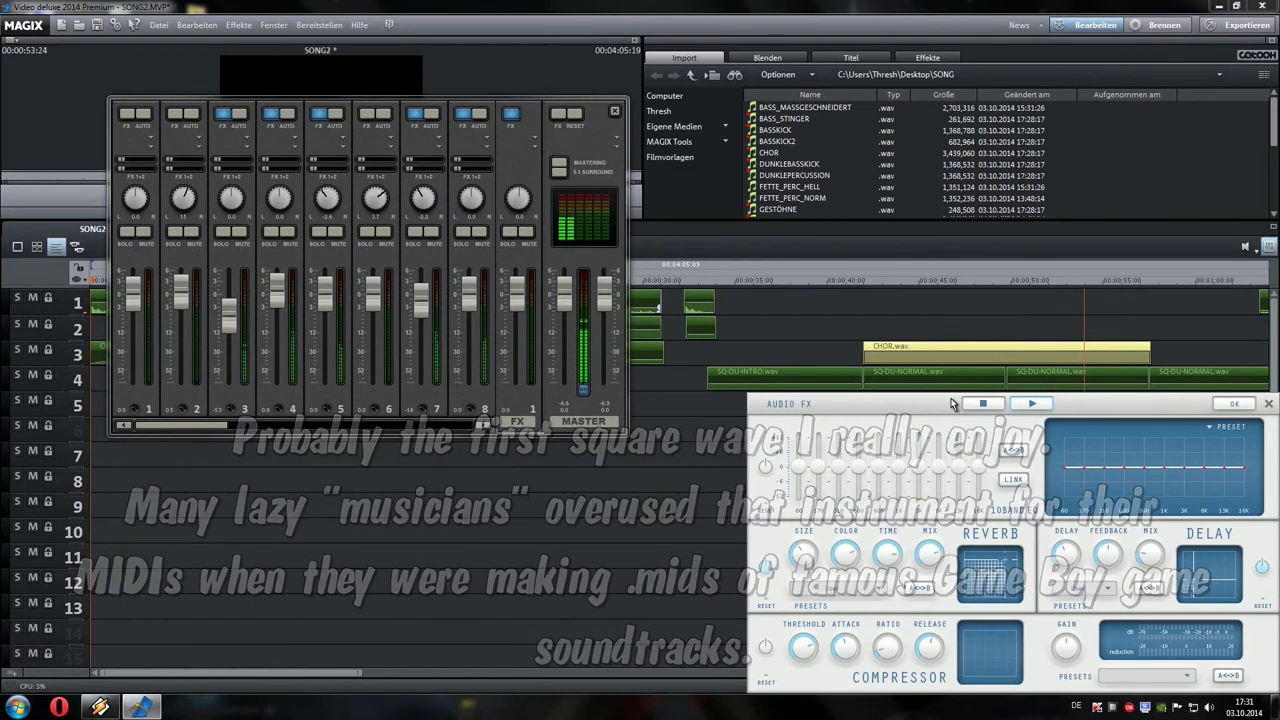
drag(952, 403, 270, 311)
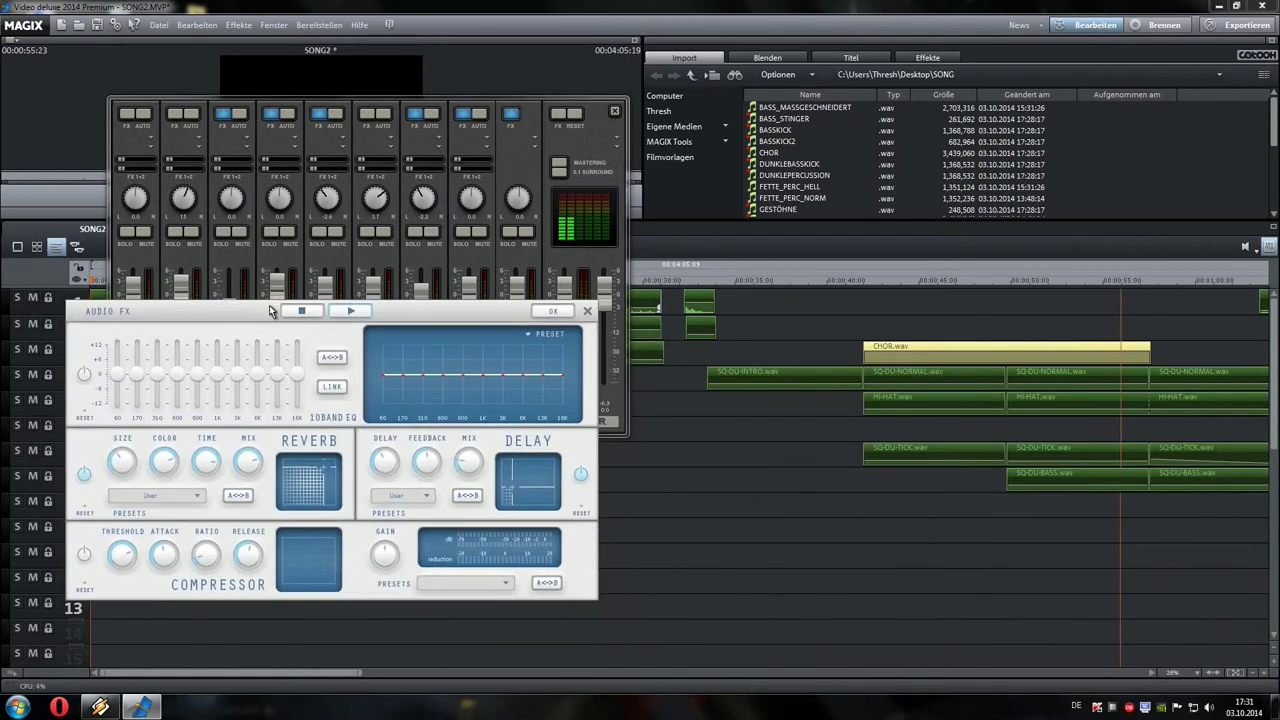
click(587, 313)
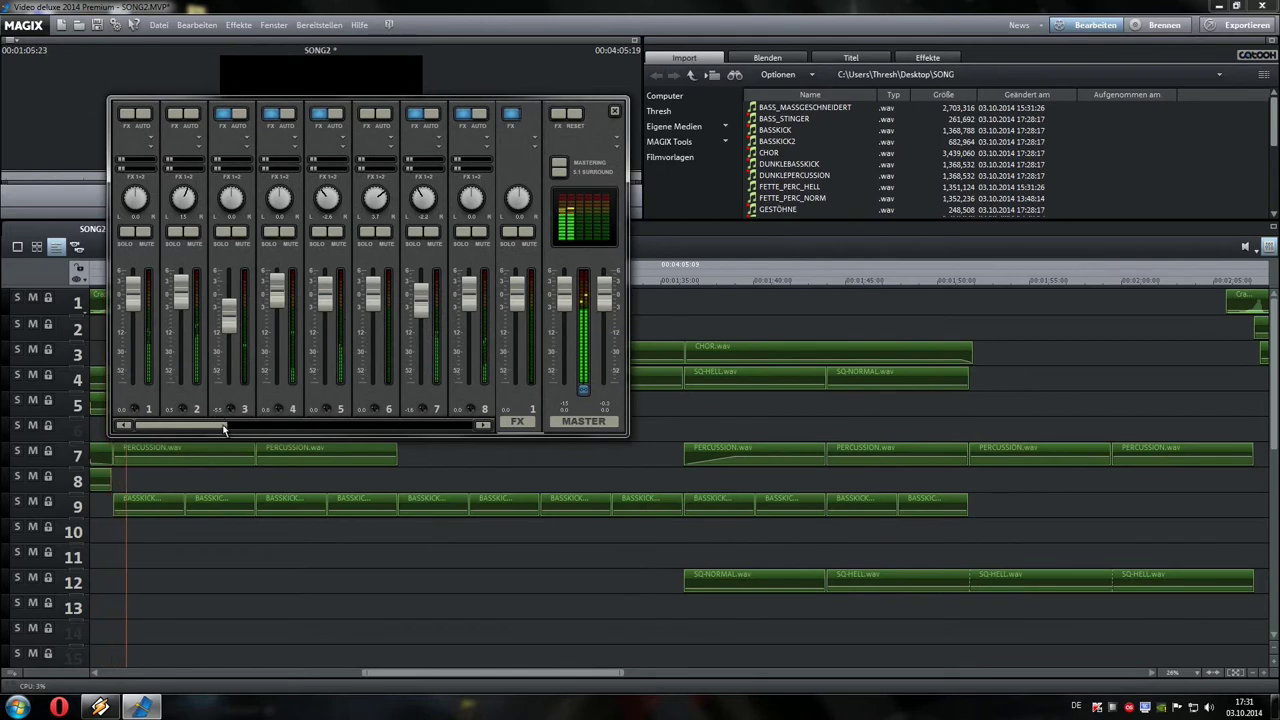
Step: Move the mixer clear of the tracks and examine track 4's audio effects, including its reverb, closing the effects window when done
drag(305, 105, 860, 37)
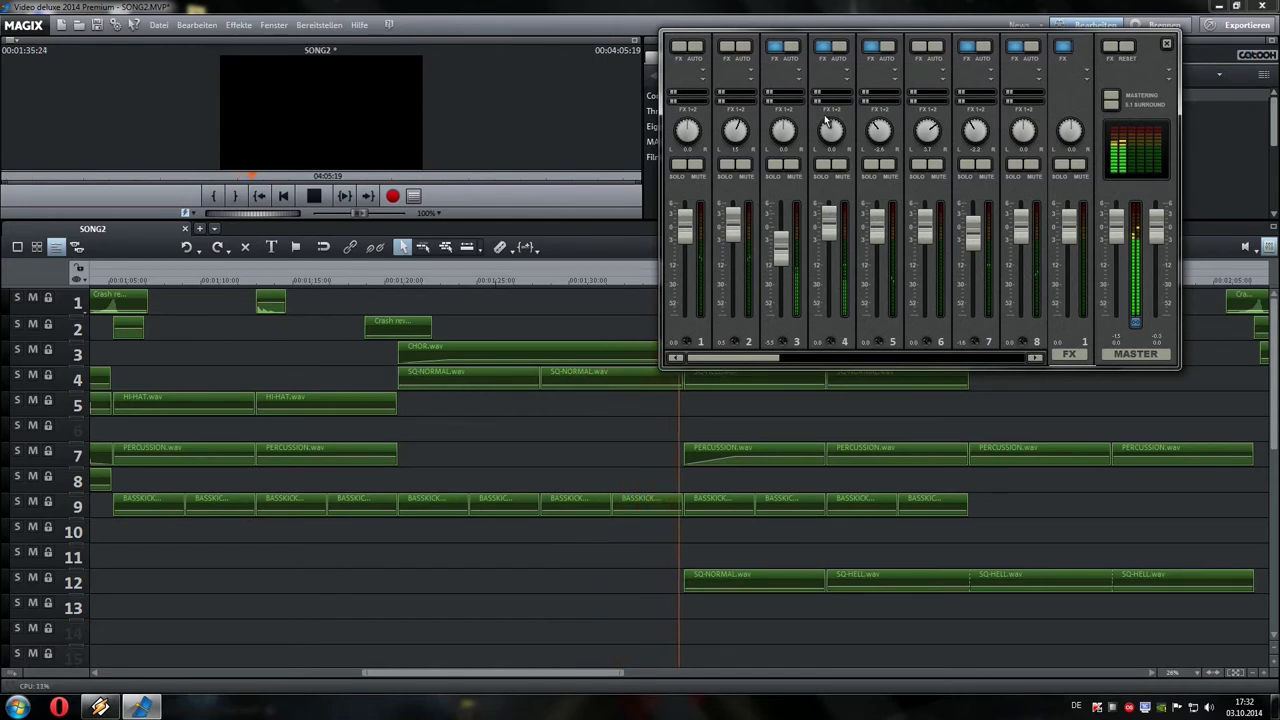
click(825, 54)
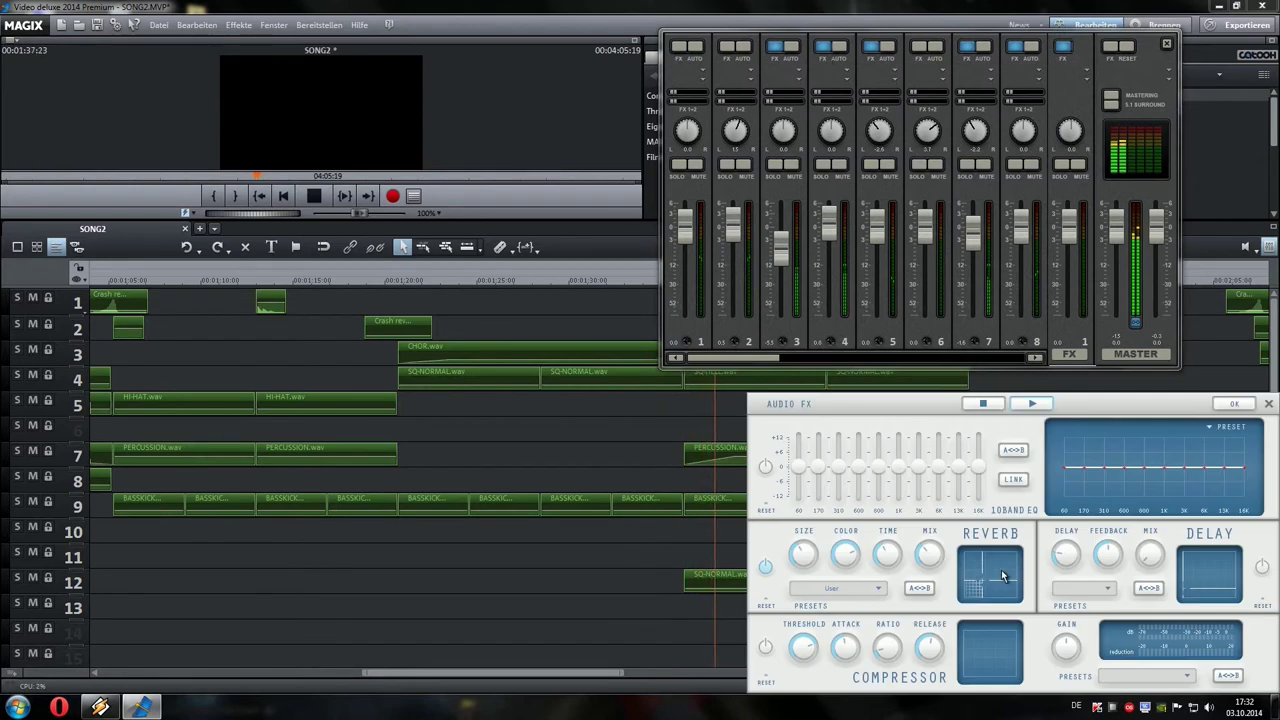
click(1269, 406)
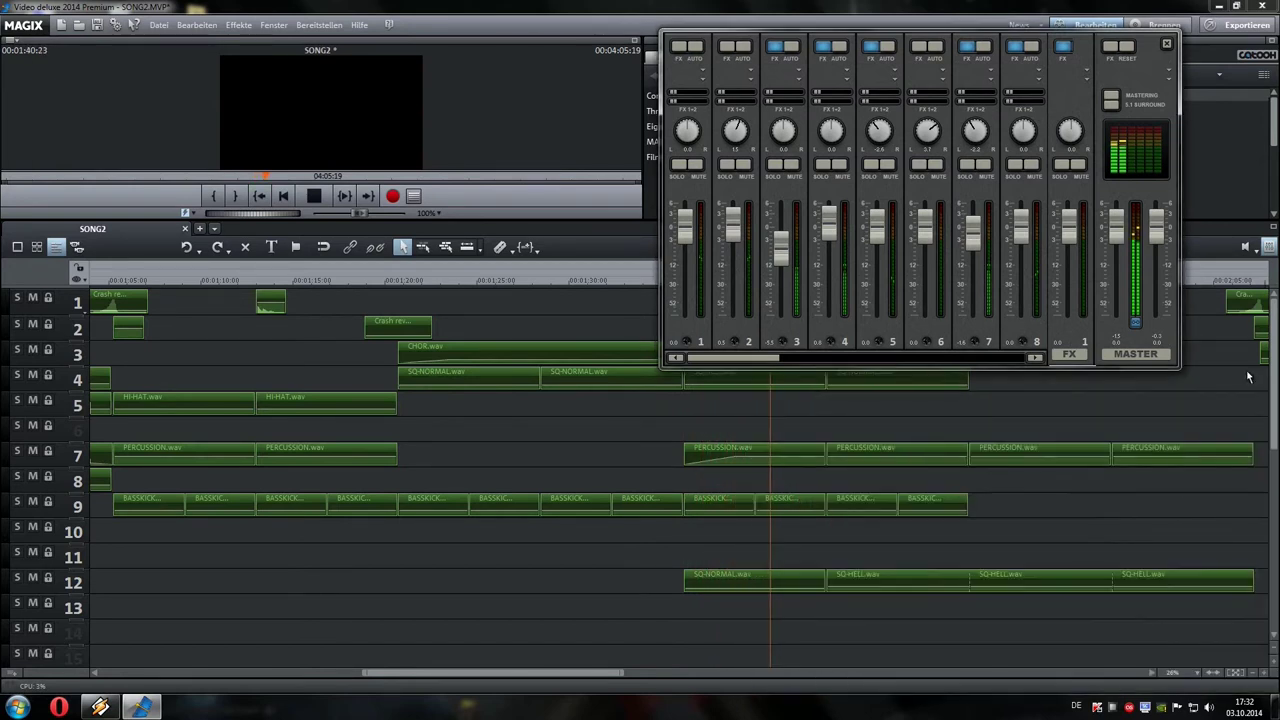
Step: Open Mastering Suite 4 to examine its equalizer, stereo enhancer and limiter during playback, and close it along with the mixer
click(274, 25)
click(300, 105)
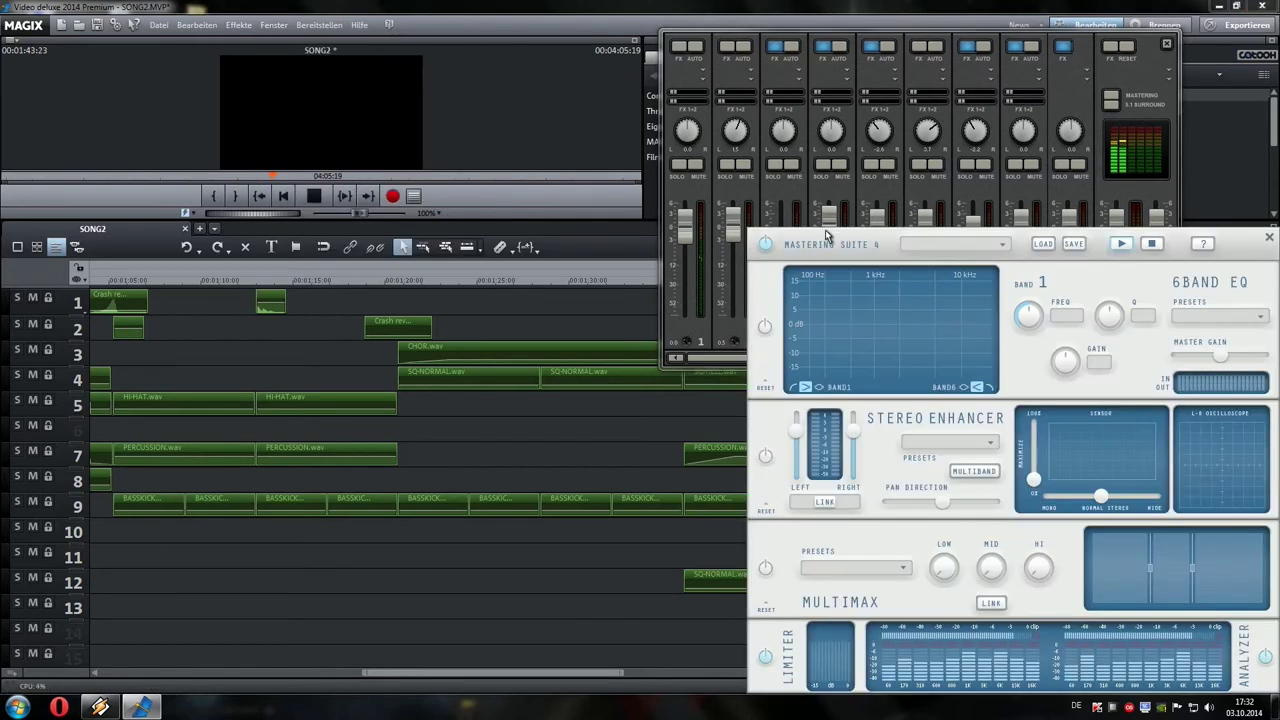
drag(819, 96, 163, 118)
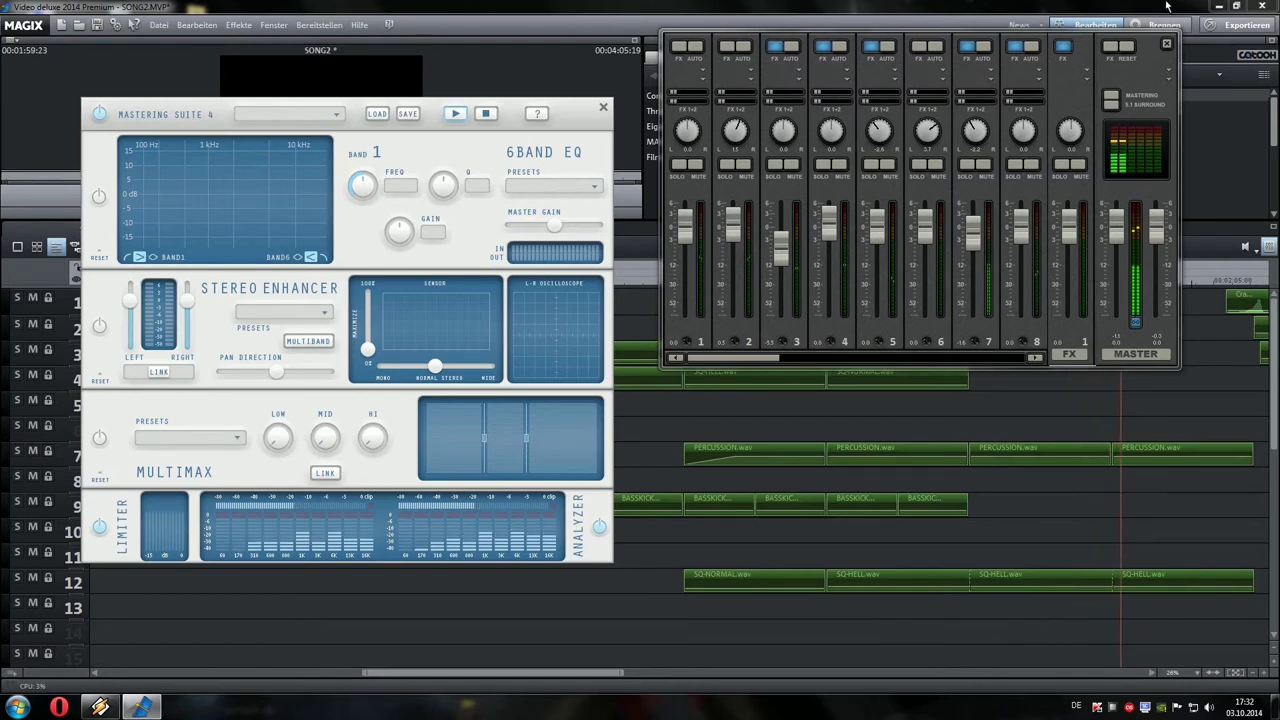
drag(769, 360, 820, 361)
click(1169, 45)
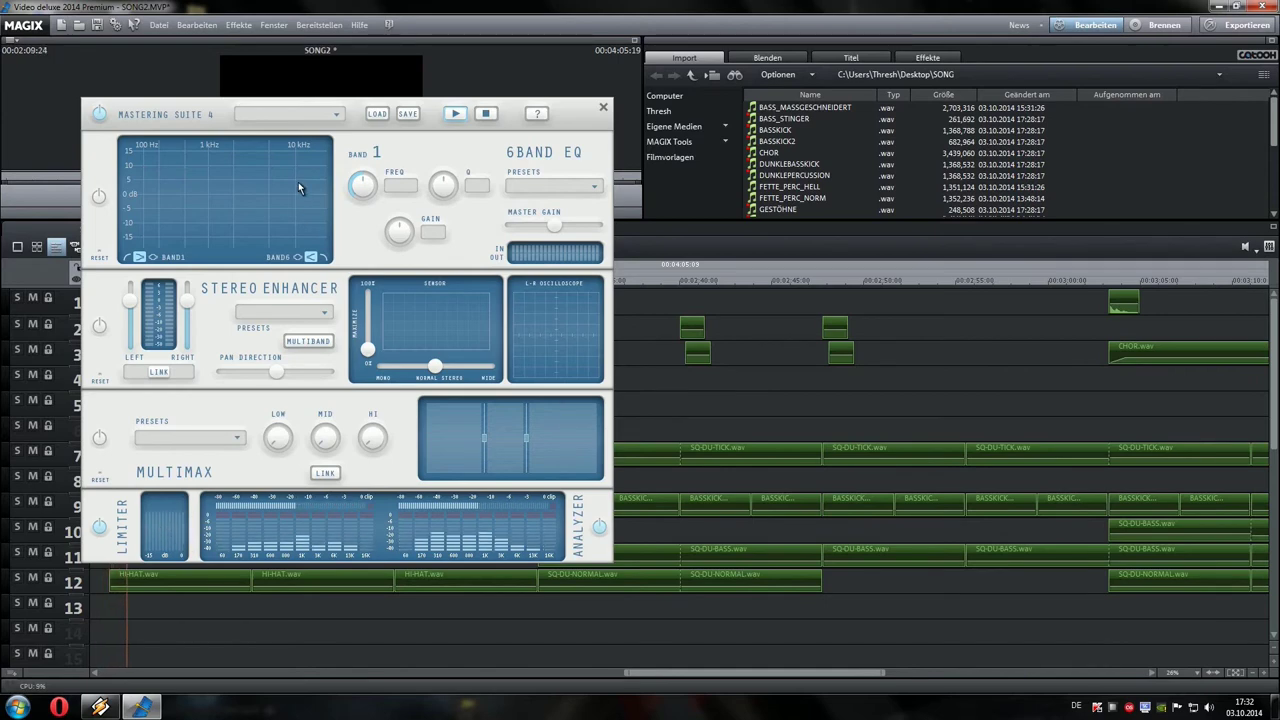
drag(353, 113, 948, 84)
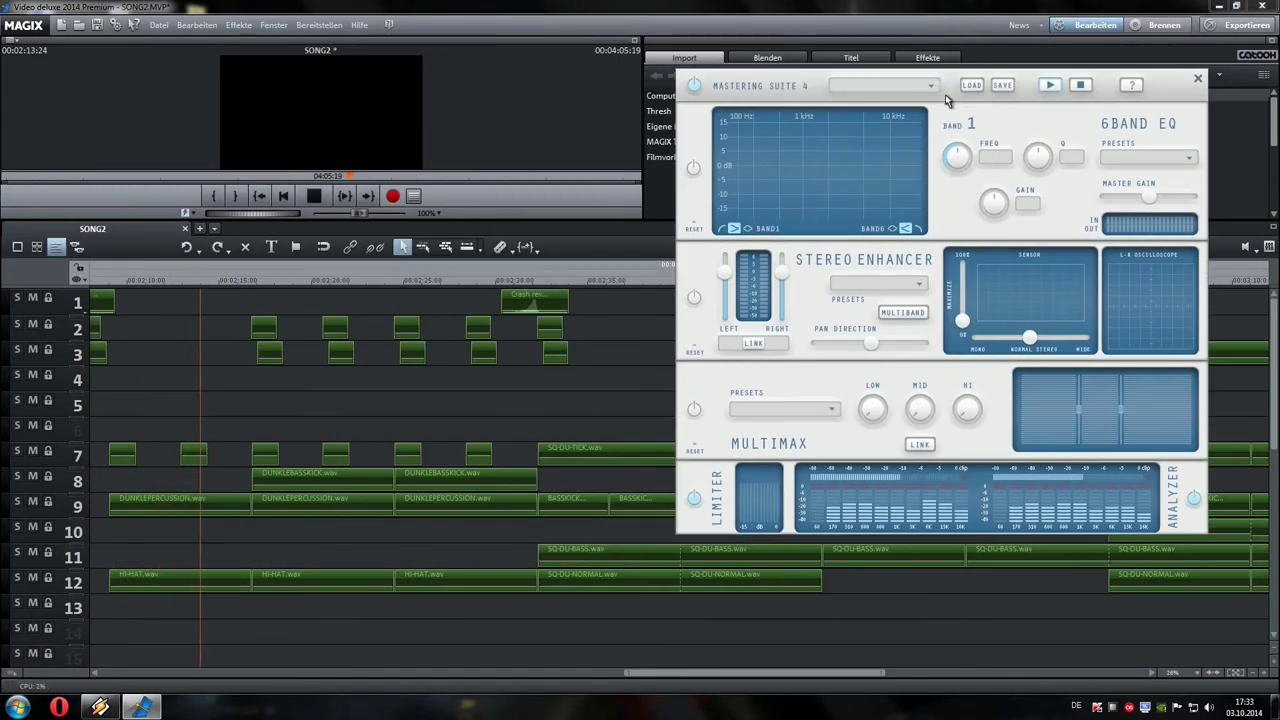
click(1198, 78)
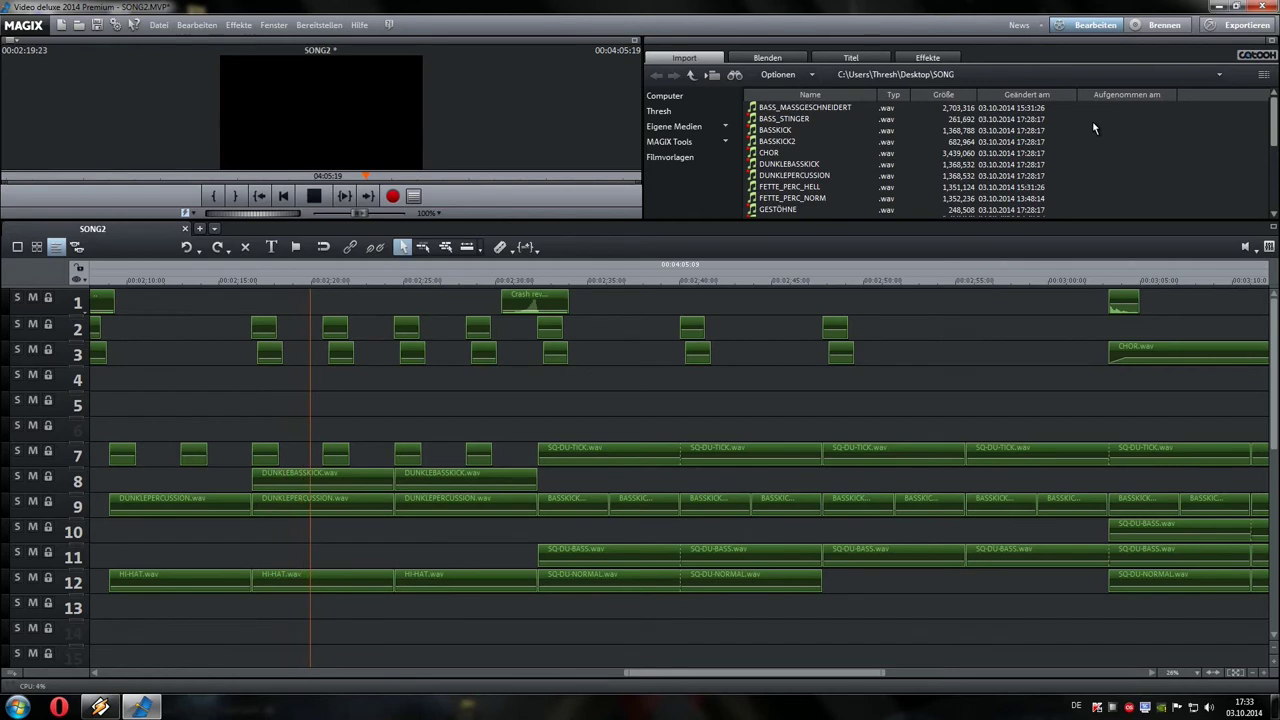
Step: Review the film export formats, including audio as MP3, without exporting, and locate SONG2.MP3 on the desktop
scroll(1176, 513, down, 3)
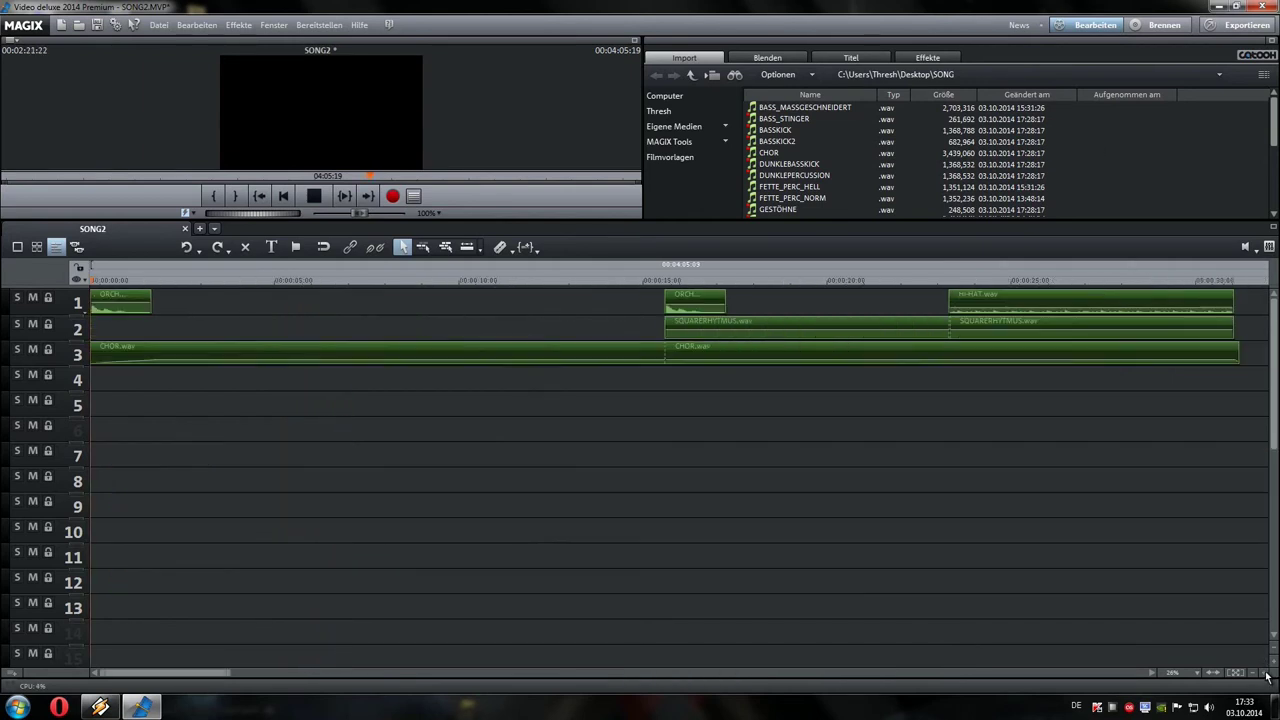
scroll(1176, 513, up, 6)
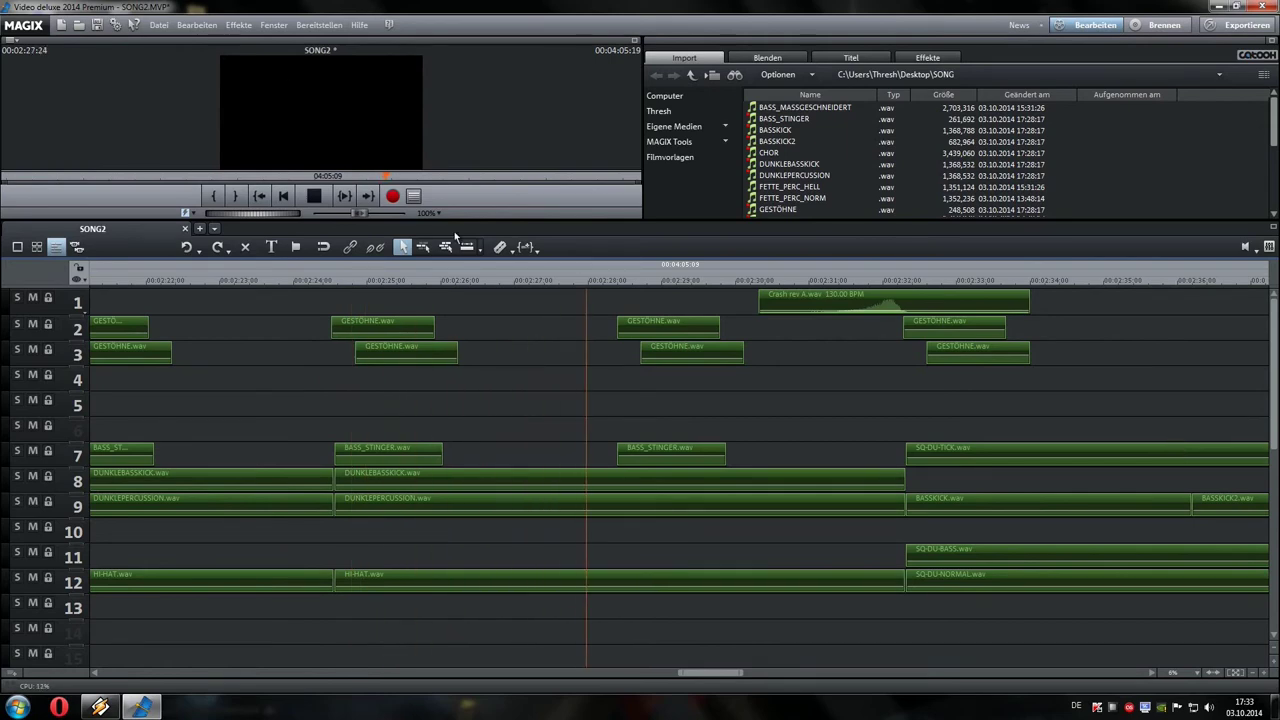
click(164, 25)
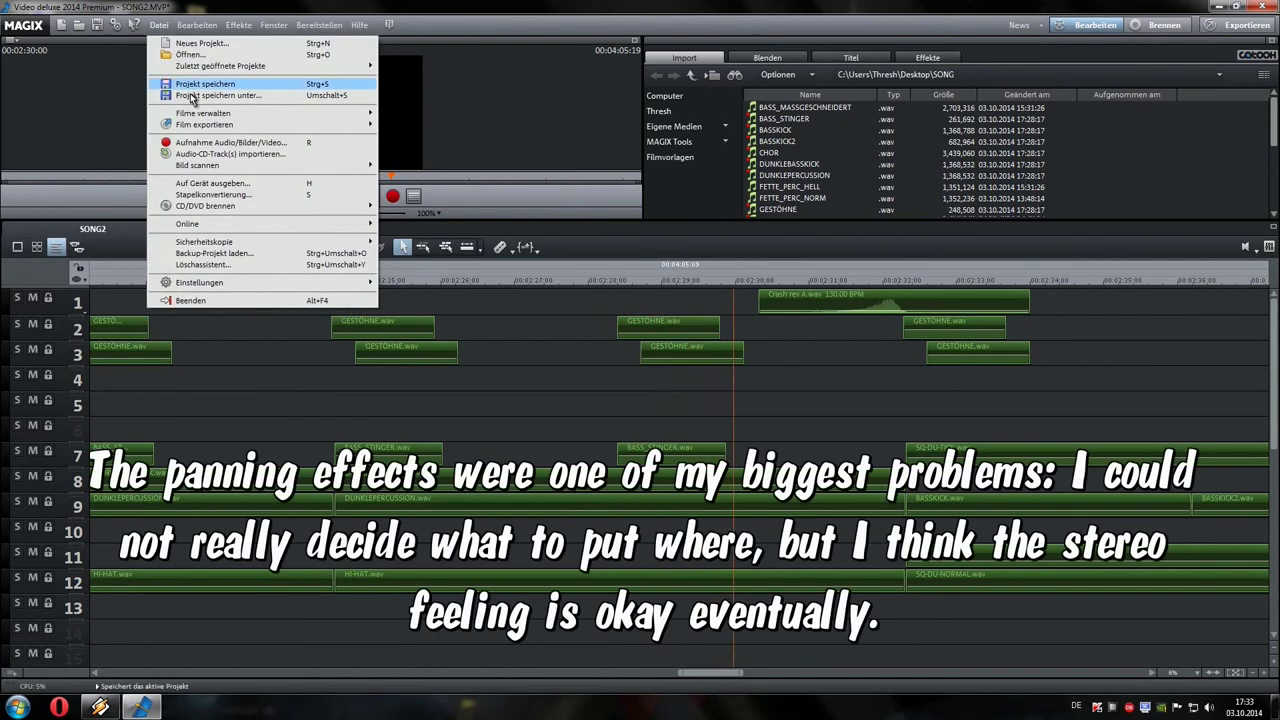
mouse_move(251, 125)
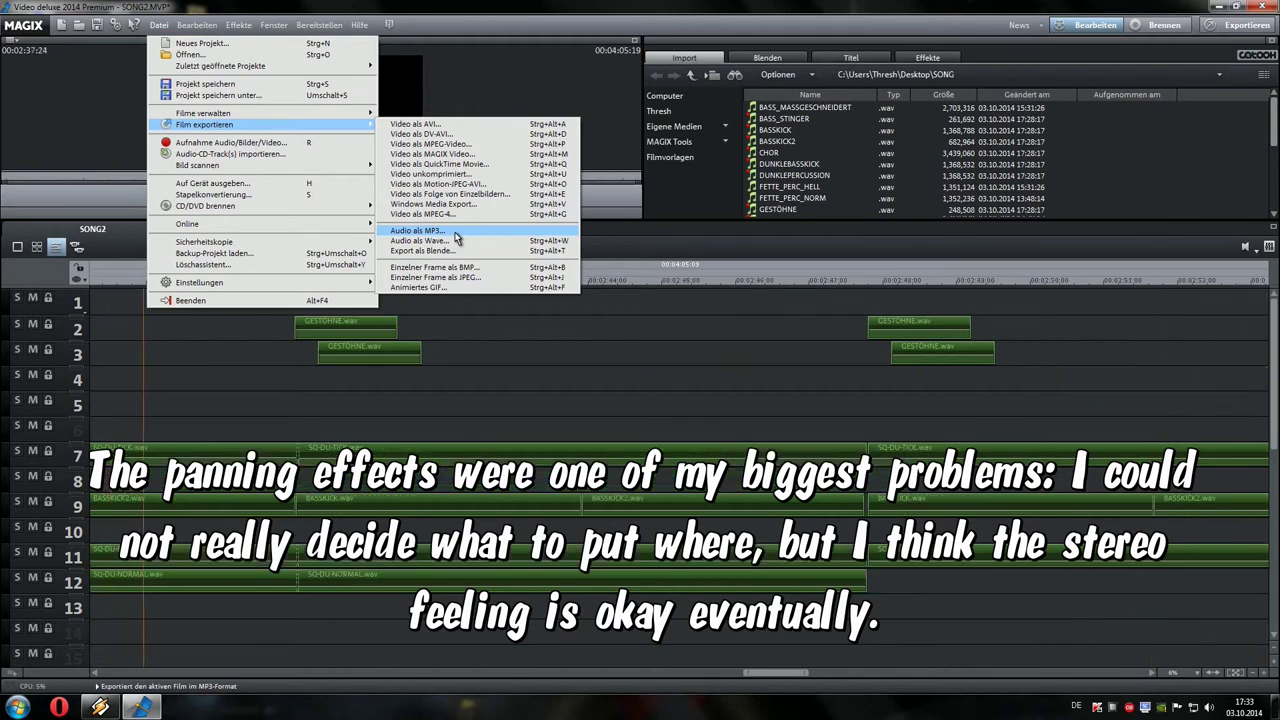
click(616, 314)
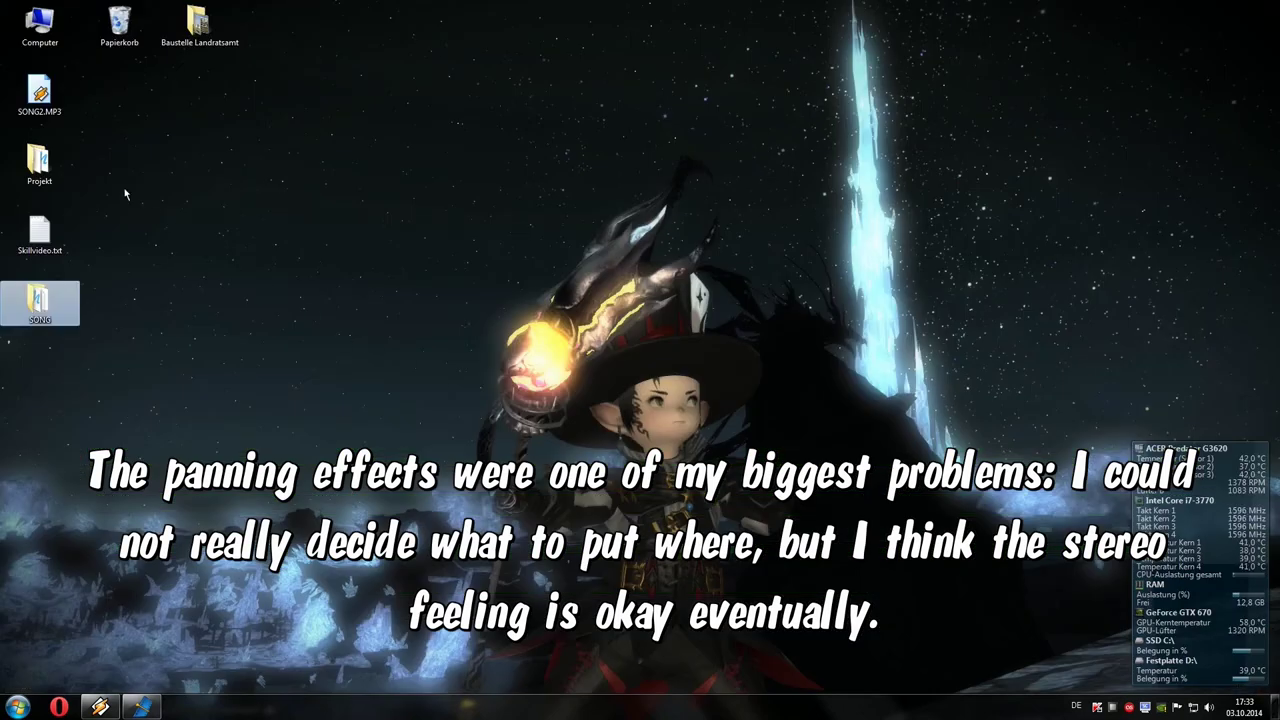
mouse_move(55, 112)
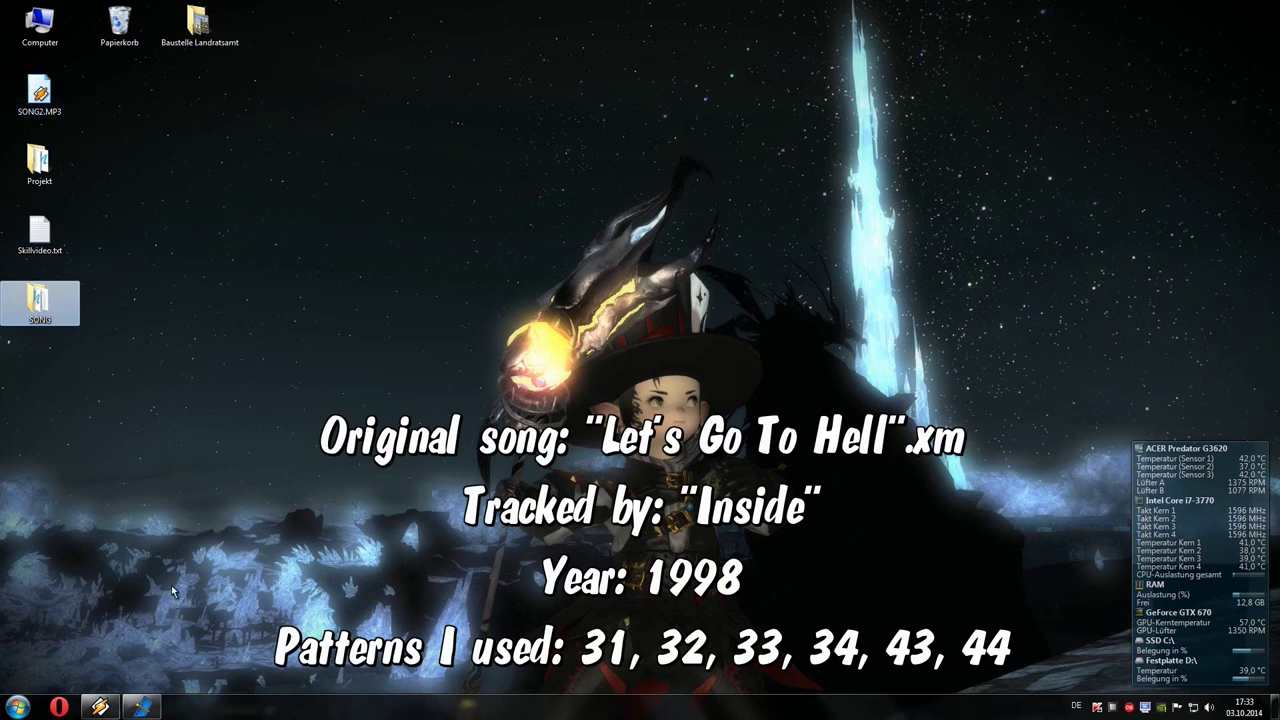
Step: Switch back to the SONG2 project in MAGIX Video deluxe, view the whole arrangement in the timeline, and show the mixer
click(145, 705)
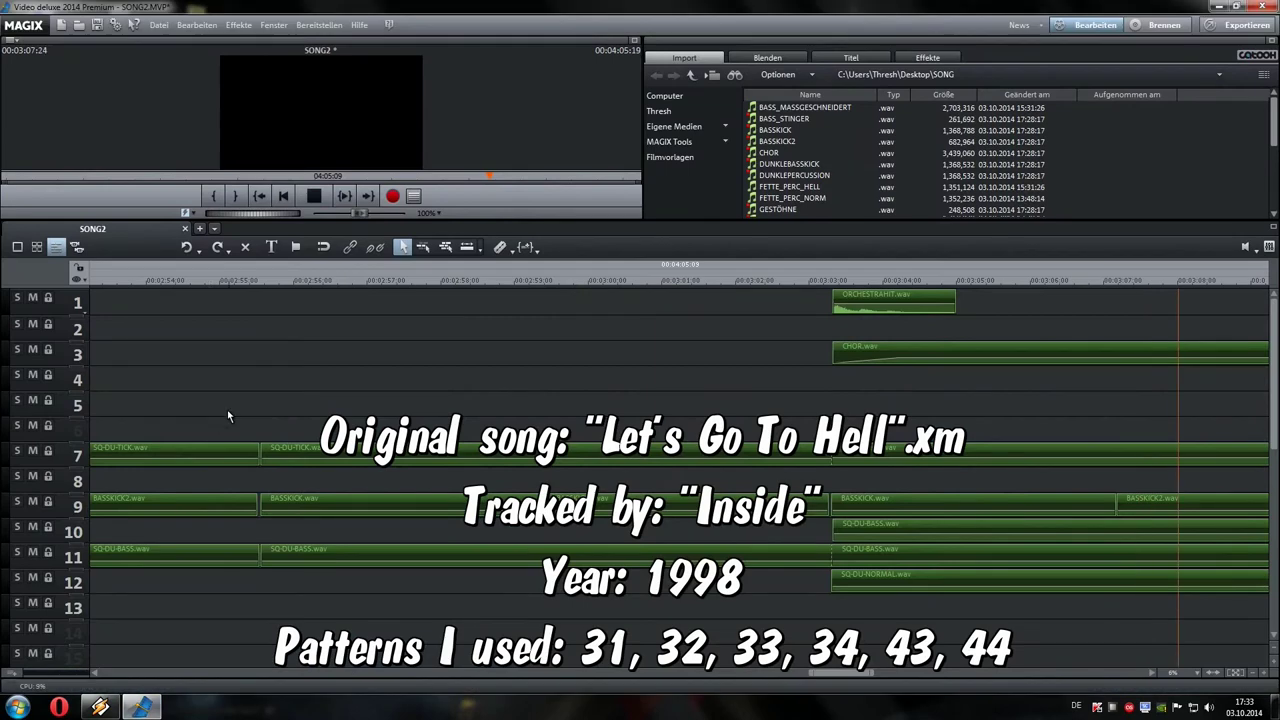
click(1253, 676)
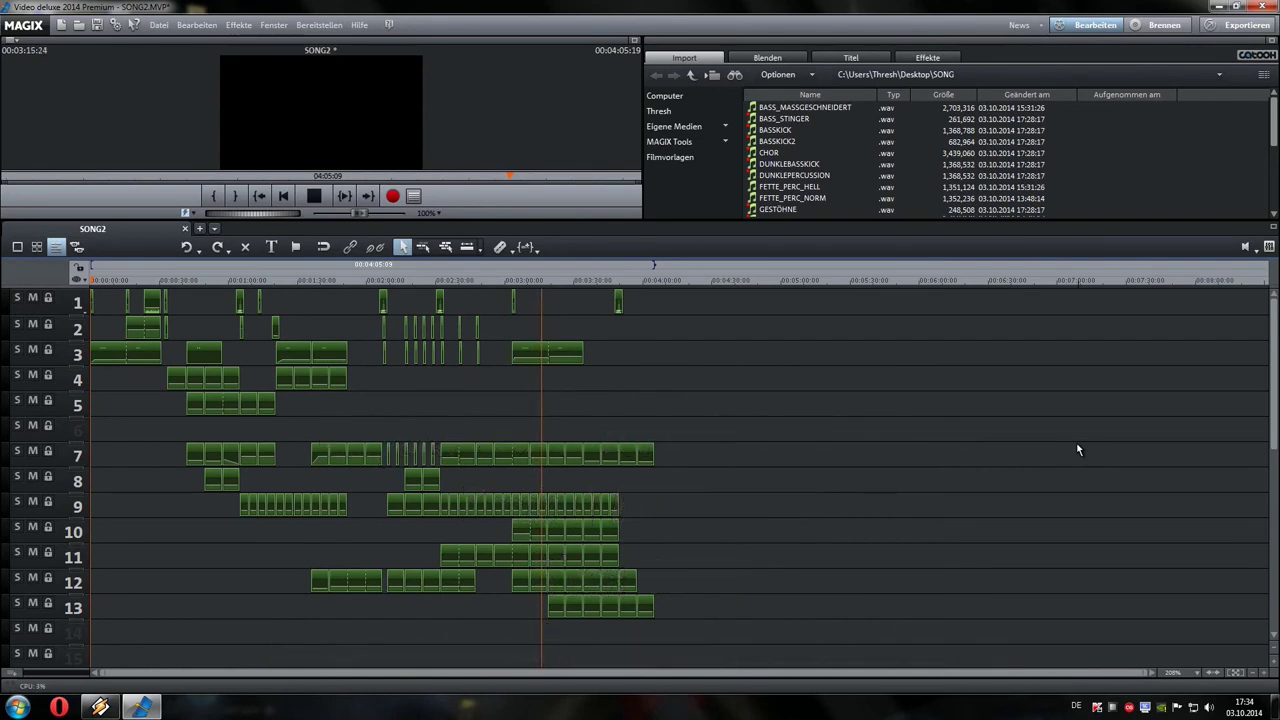
key(m)
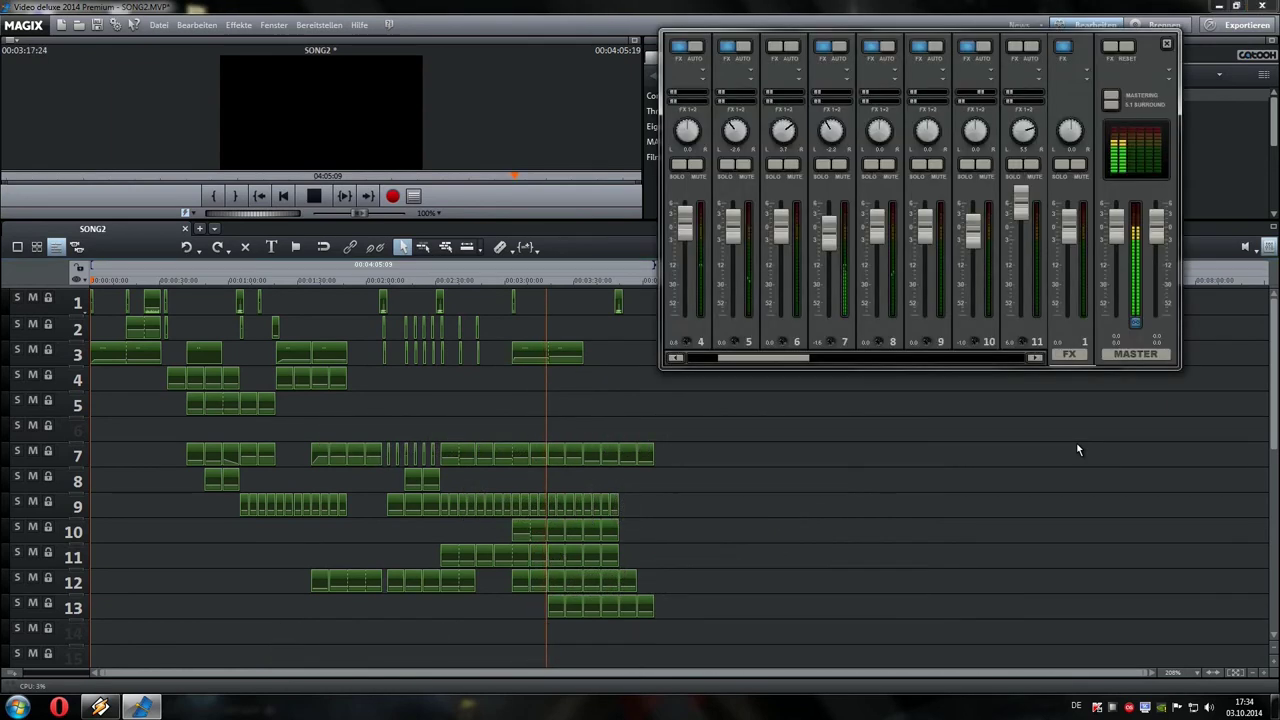